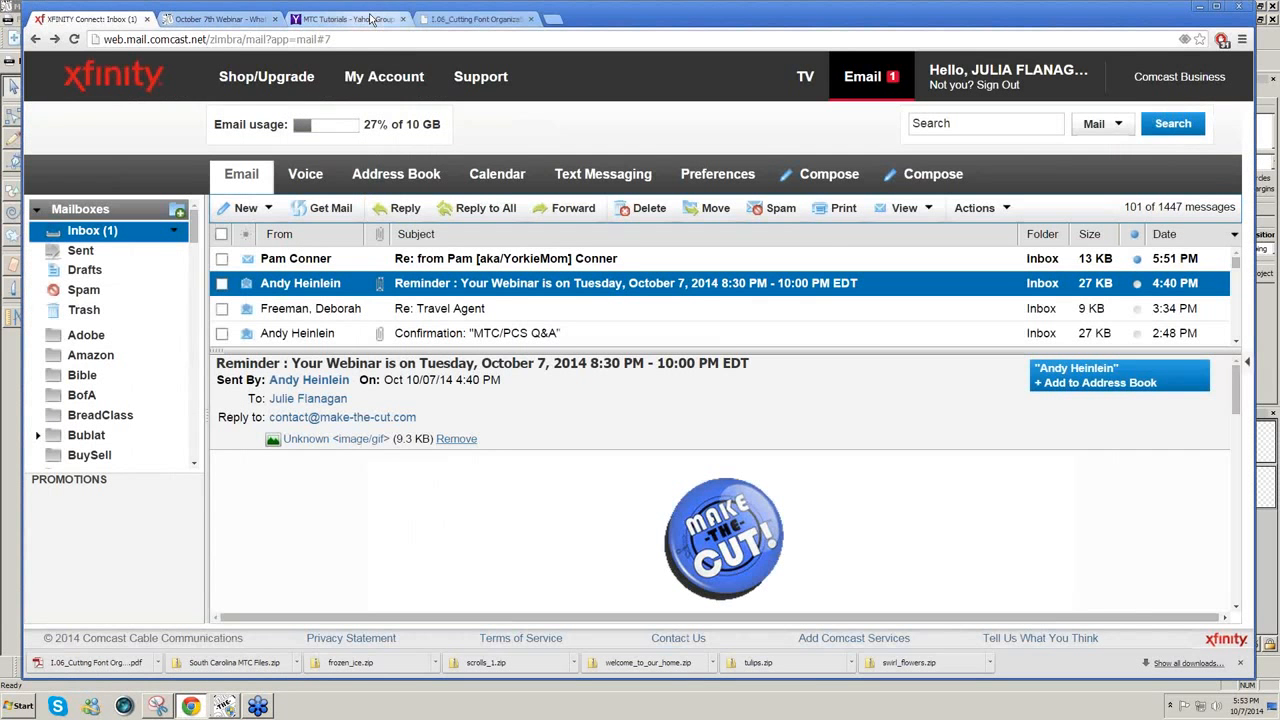
View the Stencil Cutter Fonts list in the open I.06_Cutting Font Organization PDF
left_click(371, 19)
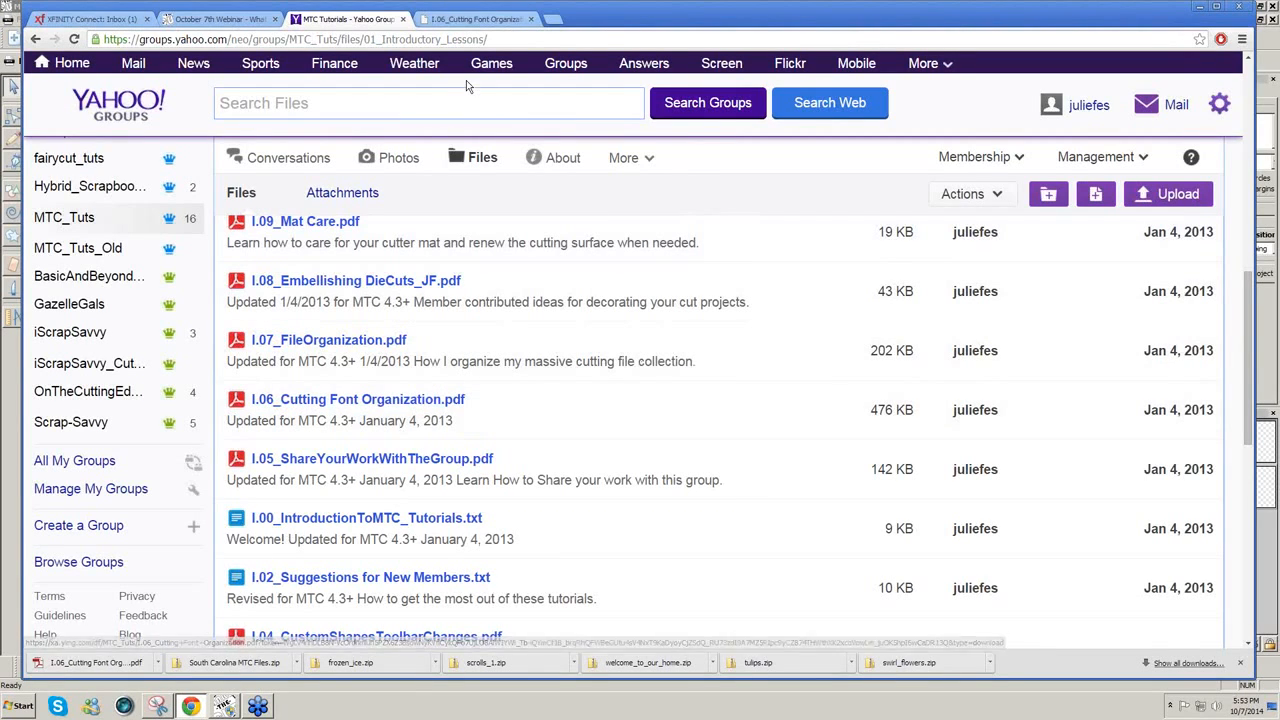
left_click(486, 22)
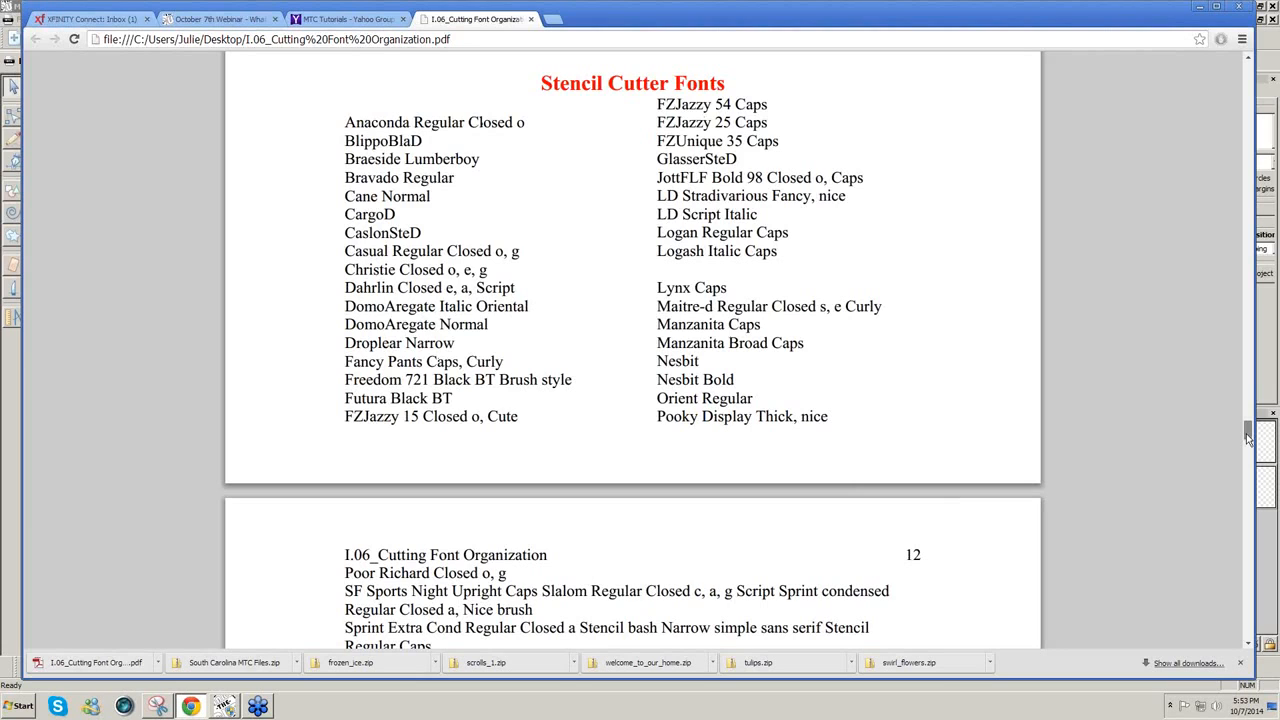
left_click_drag(1248, 437, 1247, 431)
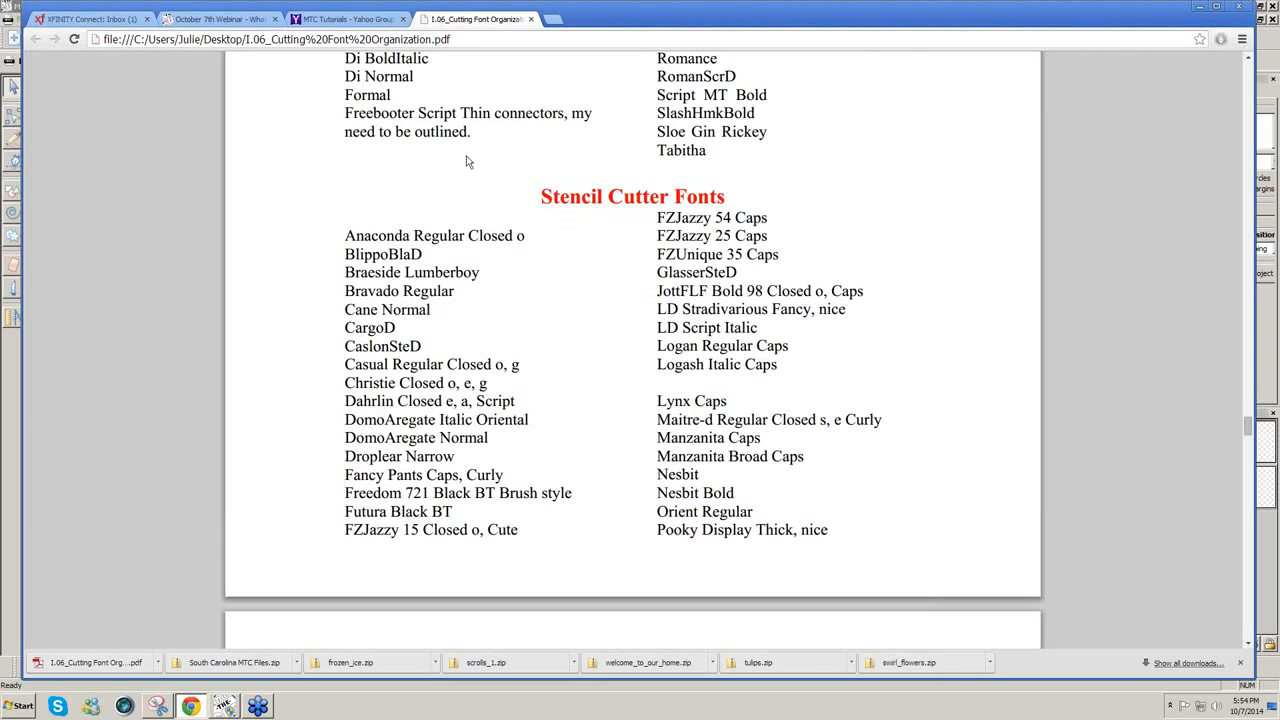
Go back to the MTC_Tuts group's main file list and open the 01_Introductory_Lessons folder
left_click(370, 20)
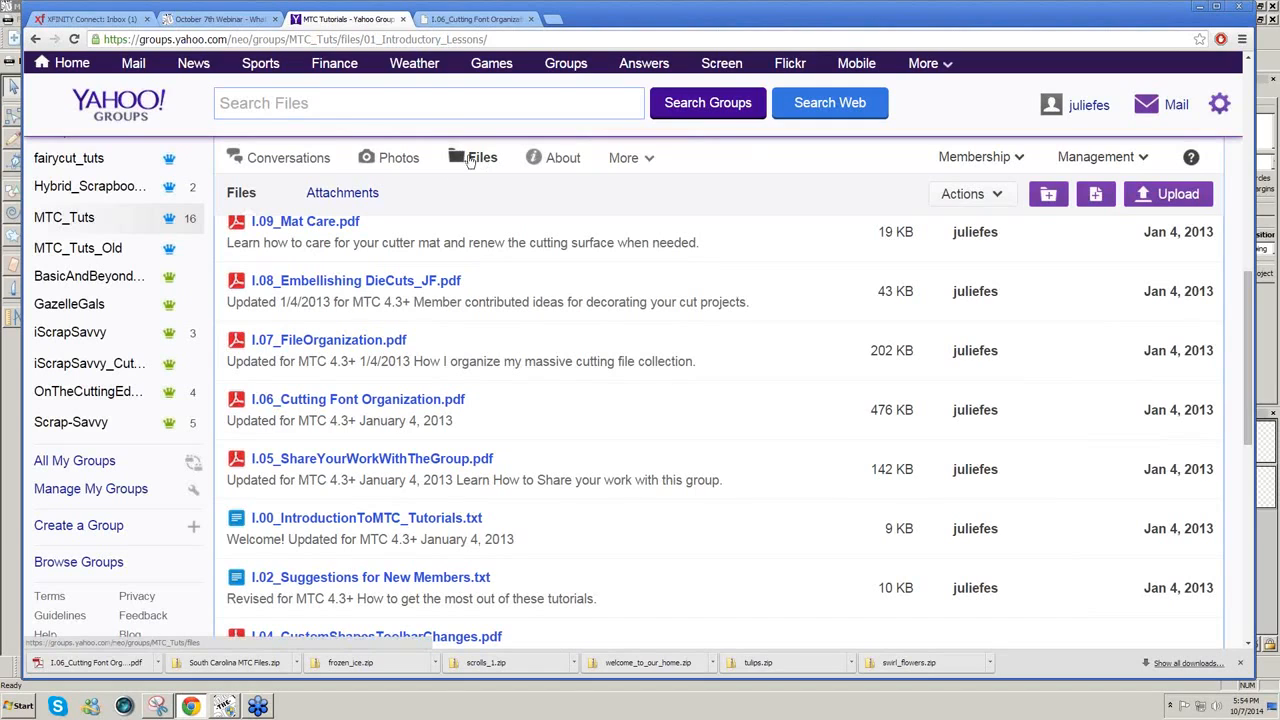
left_click(241, 195)
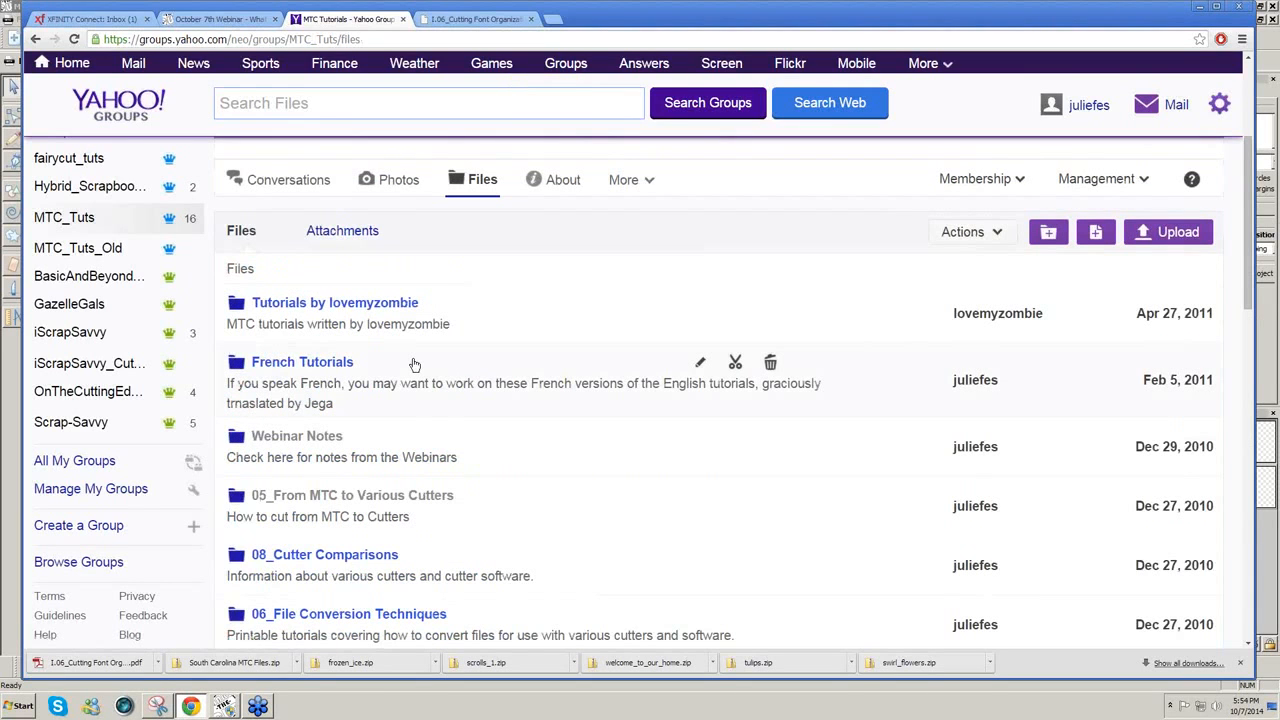
scroll(415, 365, "down", 2)
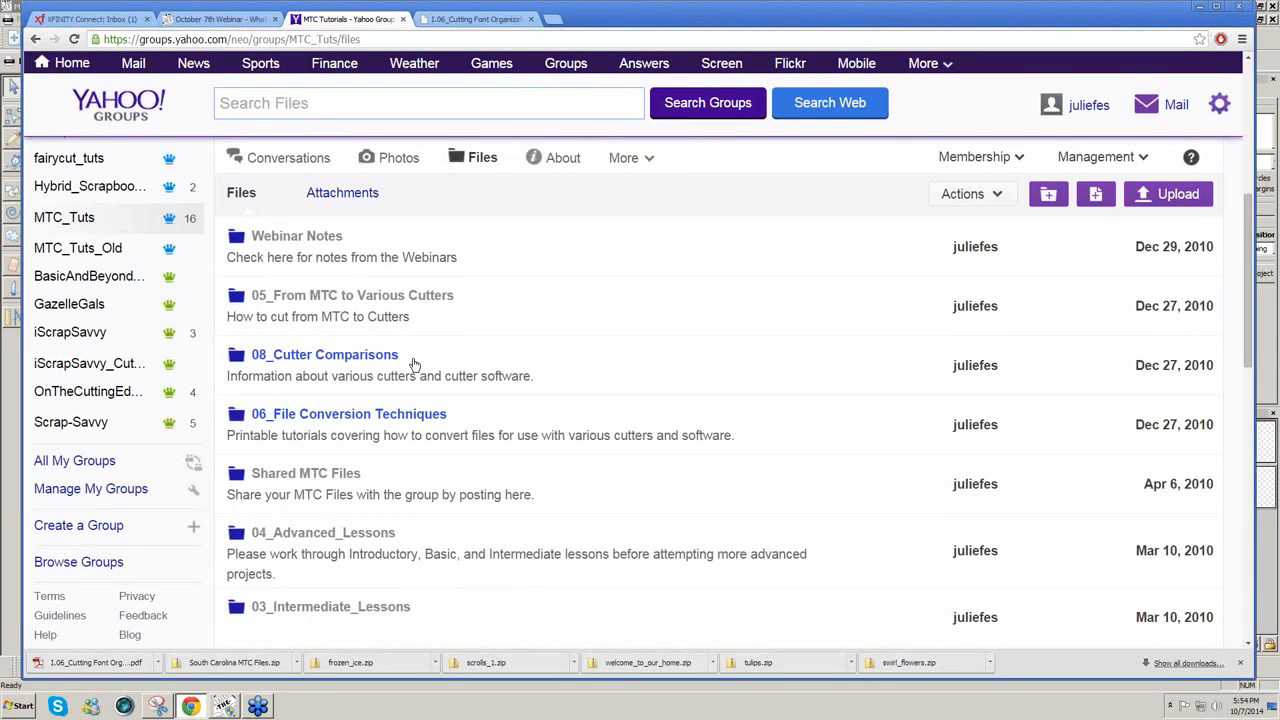
scroll(415, 365, "down", 1)
scroll(415, 365, "down", 2)
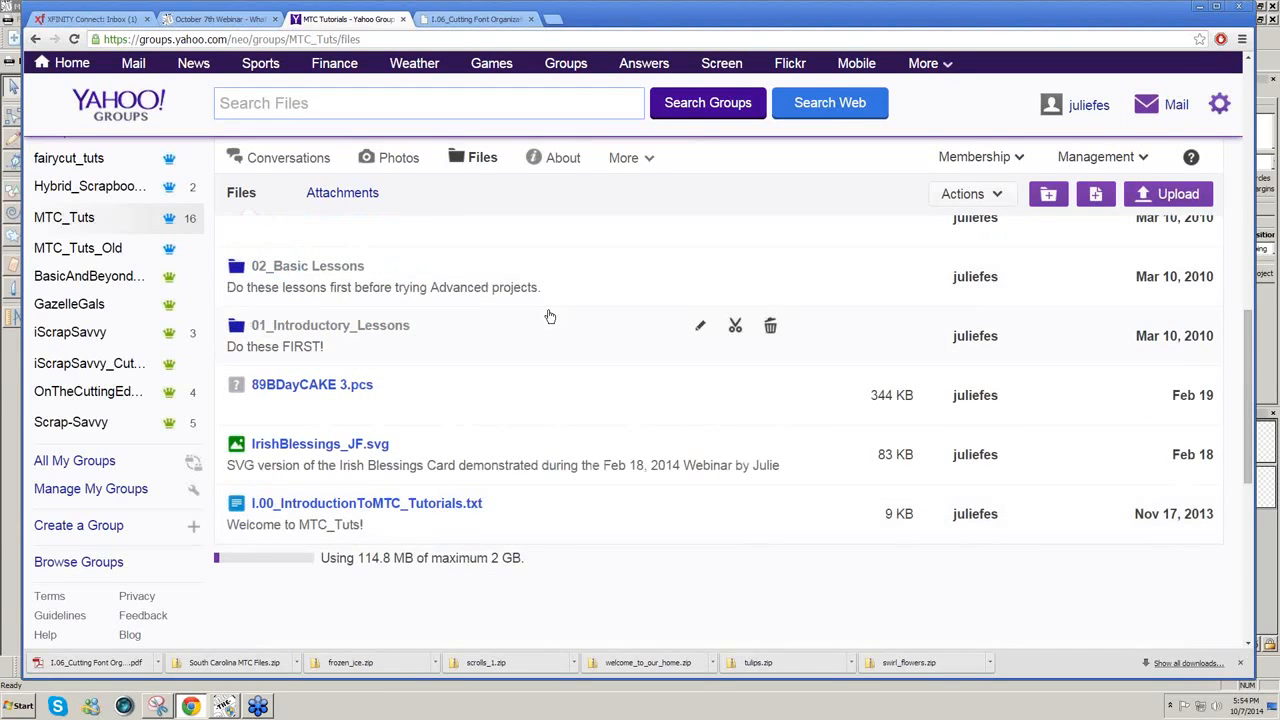
scroll(332, 502, "up", 1)
left_click(349, 461)
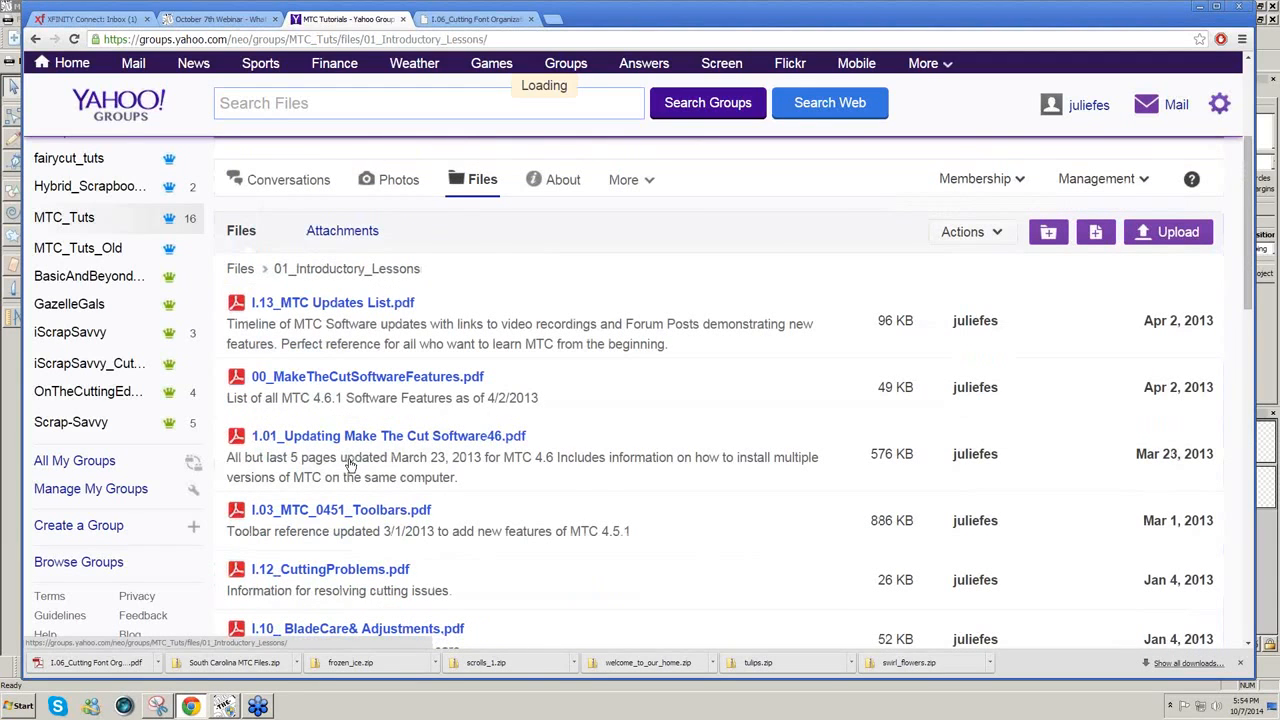
Locate I.06_Cutting Font Organization.pdf in the folder, and return to the opened copy of that document
scroll(682, 435, "down", 1)
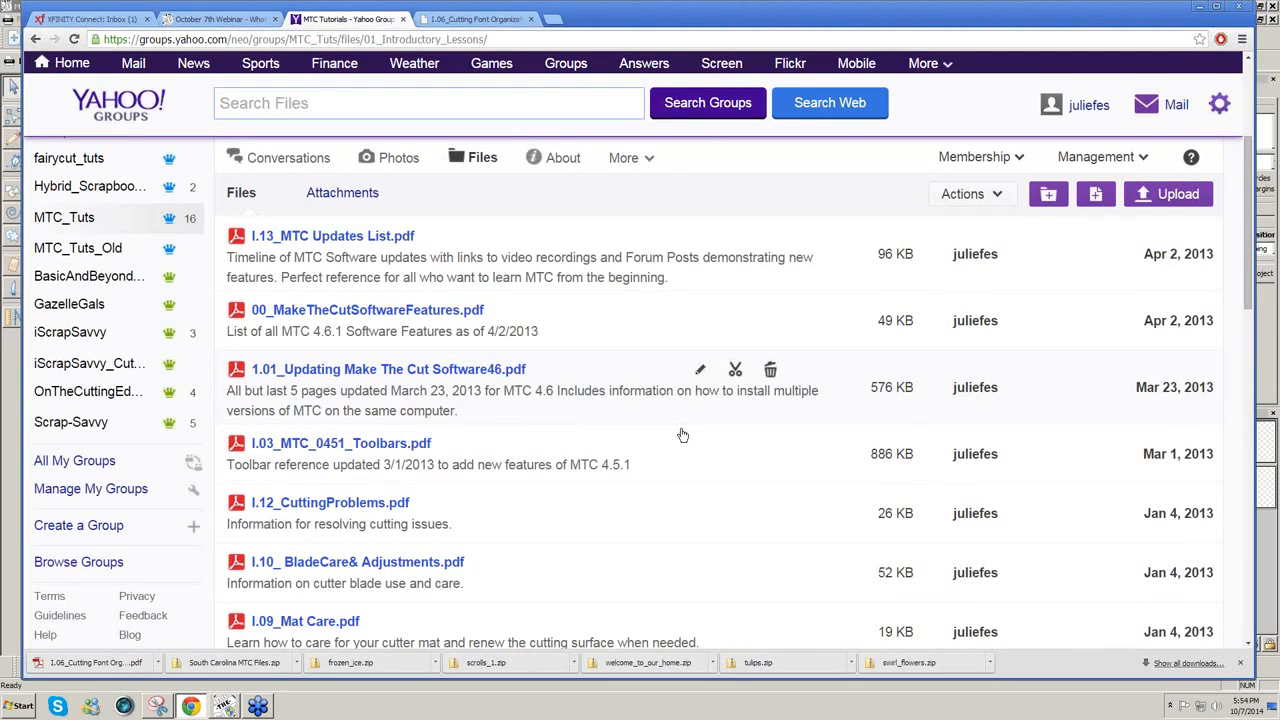
scroll(682, 435, "down", 2)
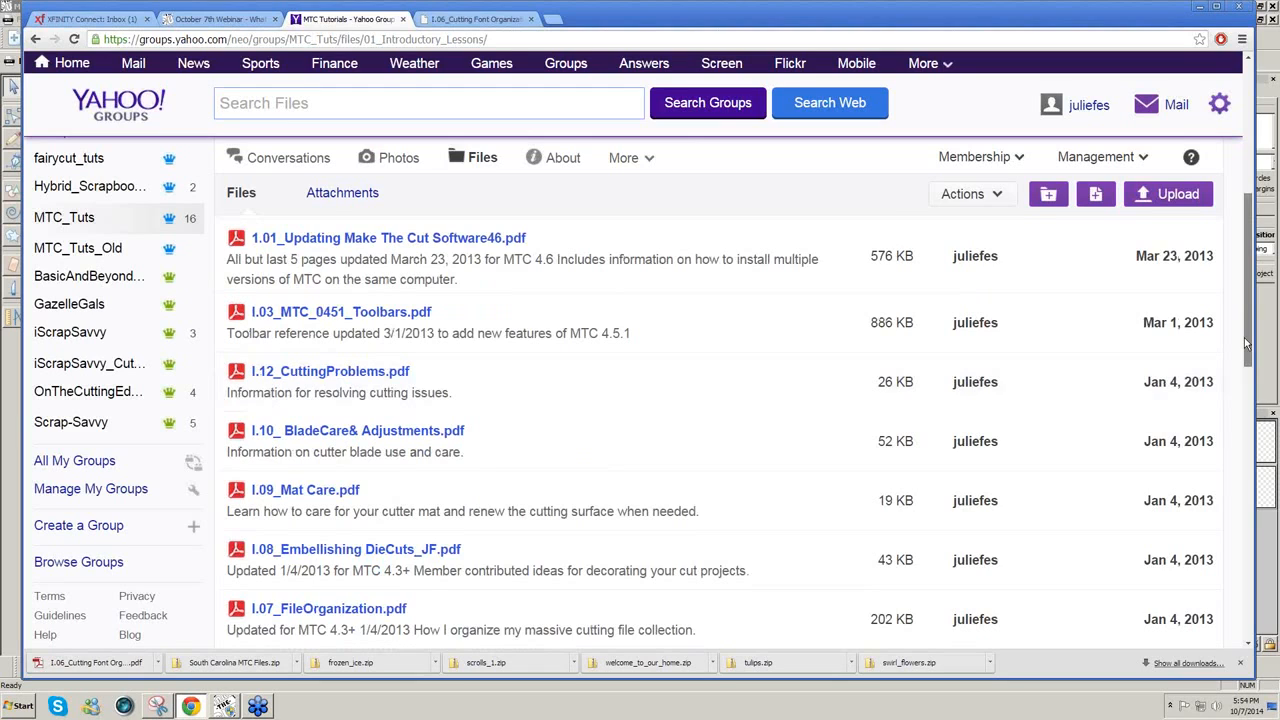
scroll(380, 622, "down", 1)
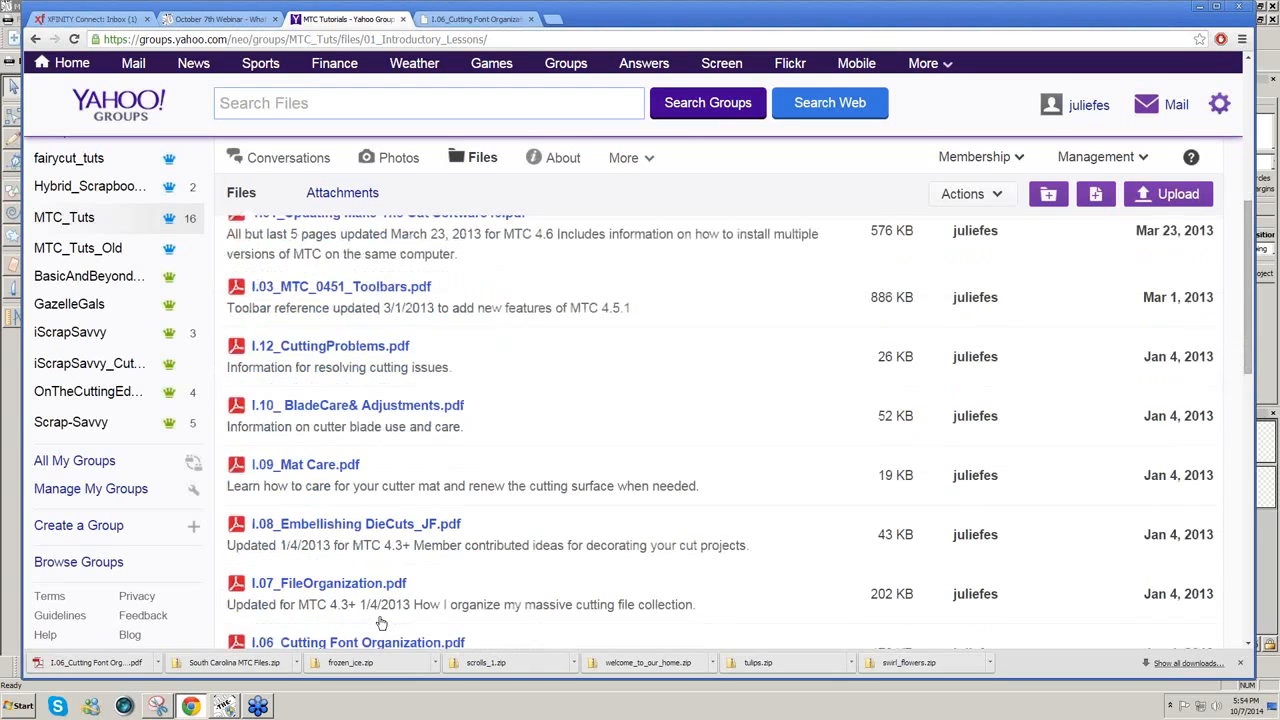
left_click(497, 22)
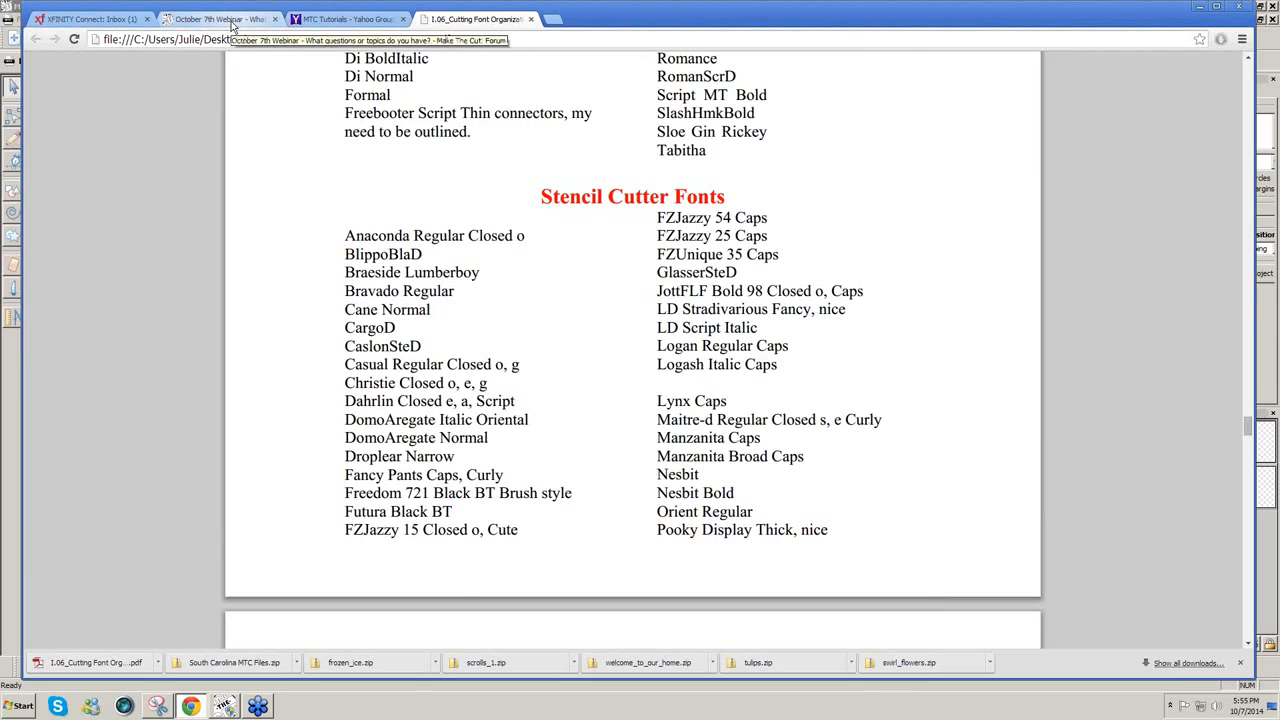
Switch to the Make The Cut project and choose Impact as the text font
left_click(222, 706)
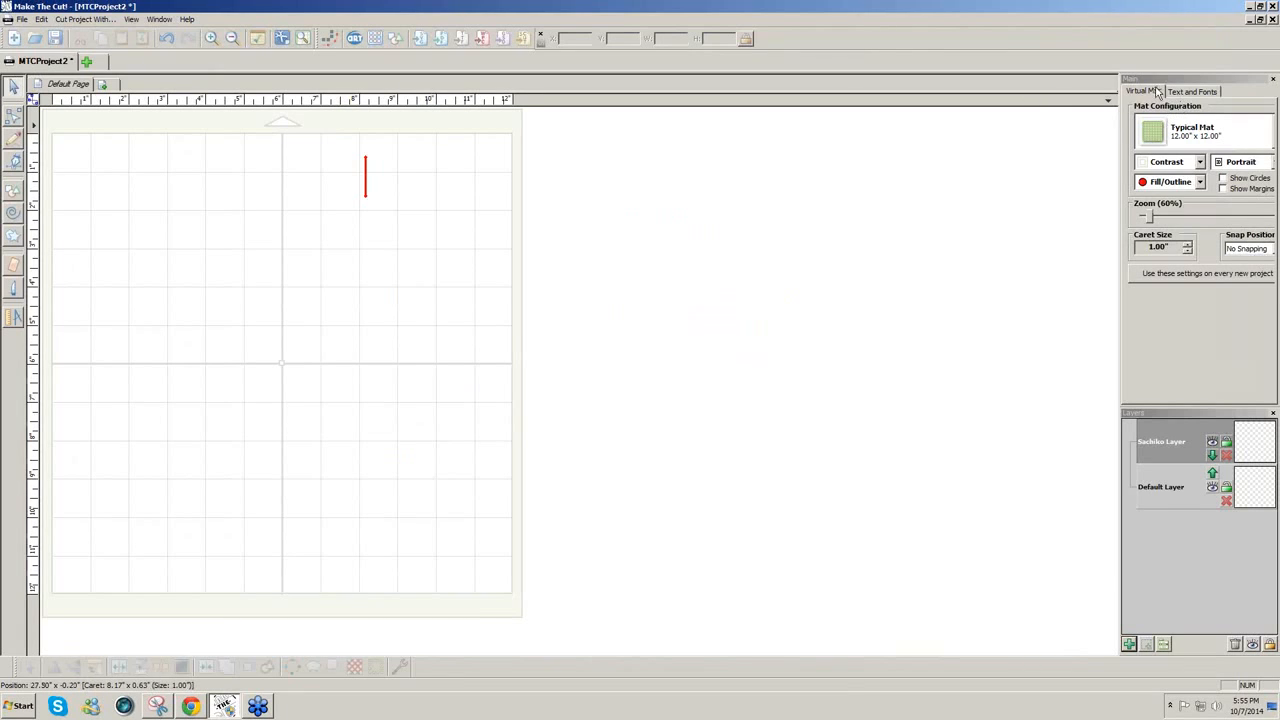
left_click(1203, 91)
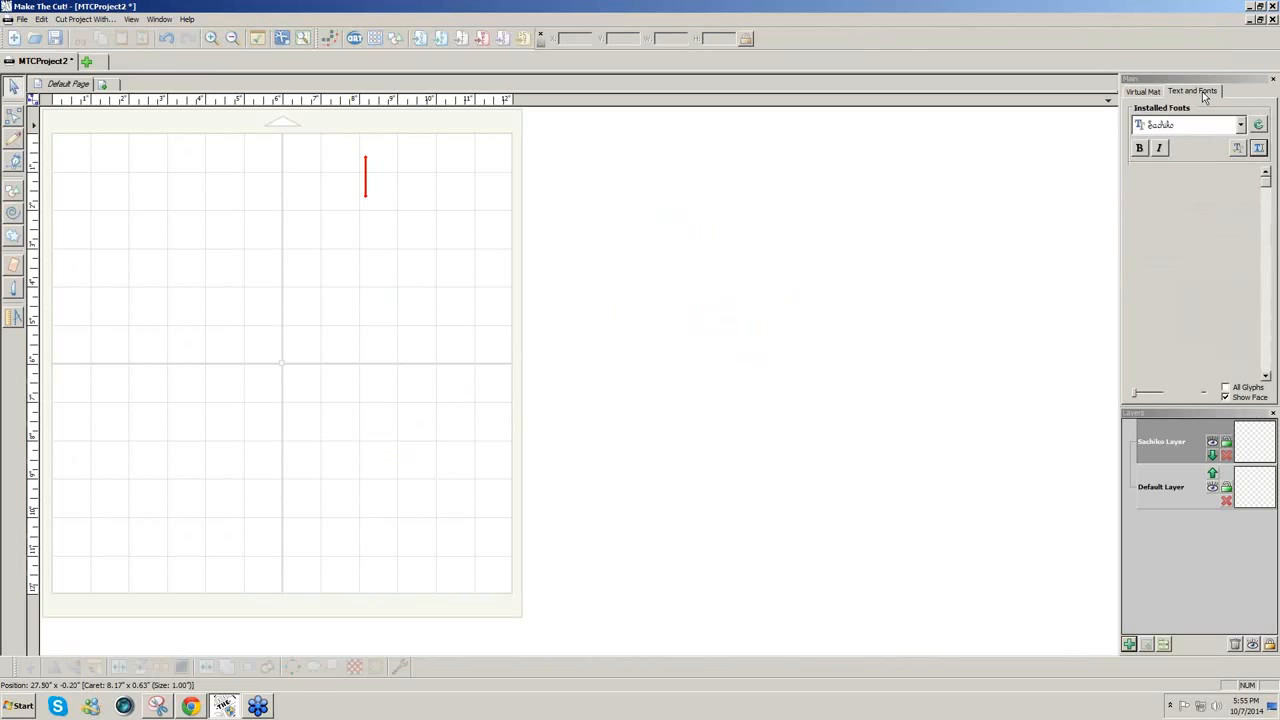
left_click(1240, 126)
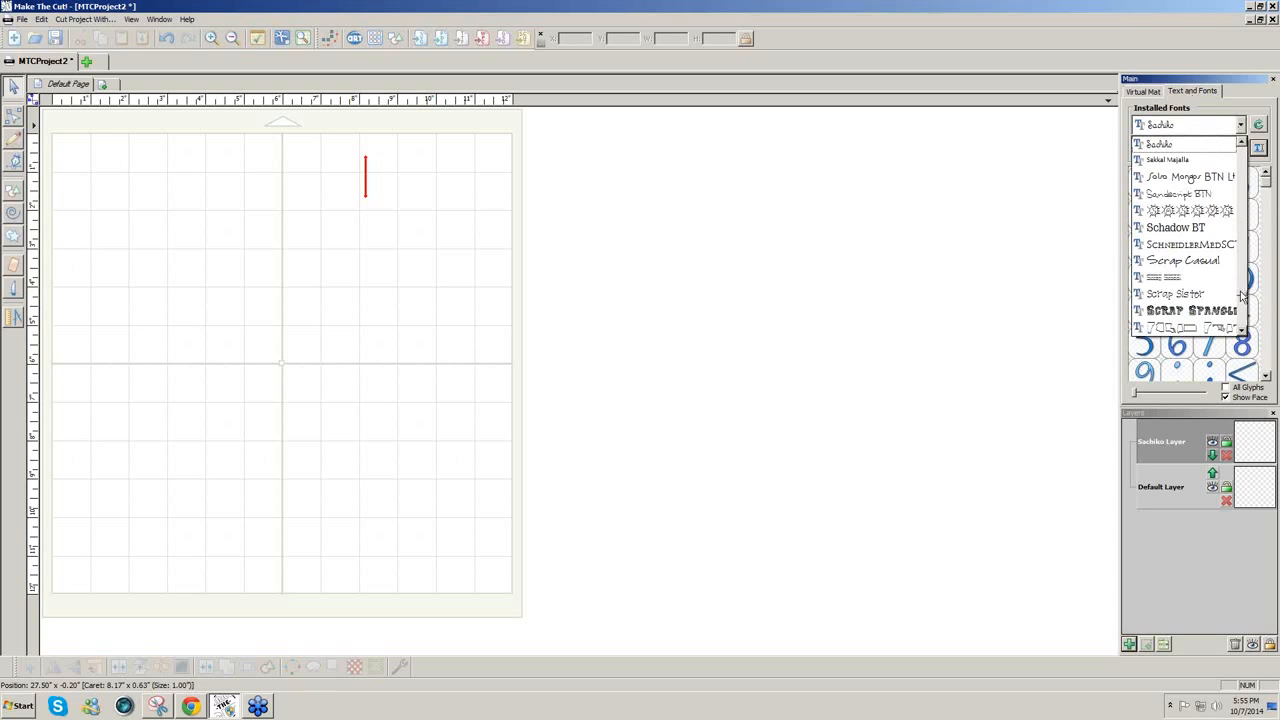
left_click_drag(1242, 288, 1241, 229)
left_click(1162, 177)
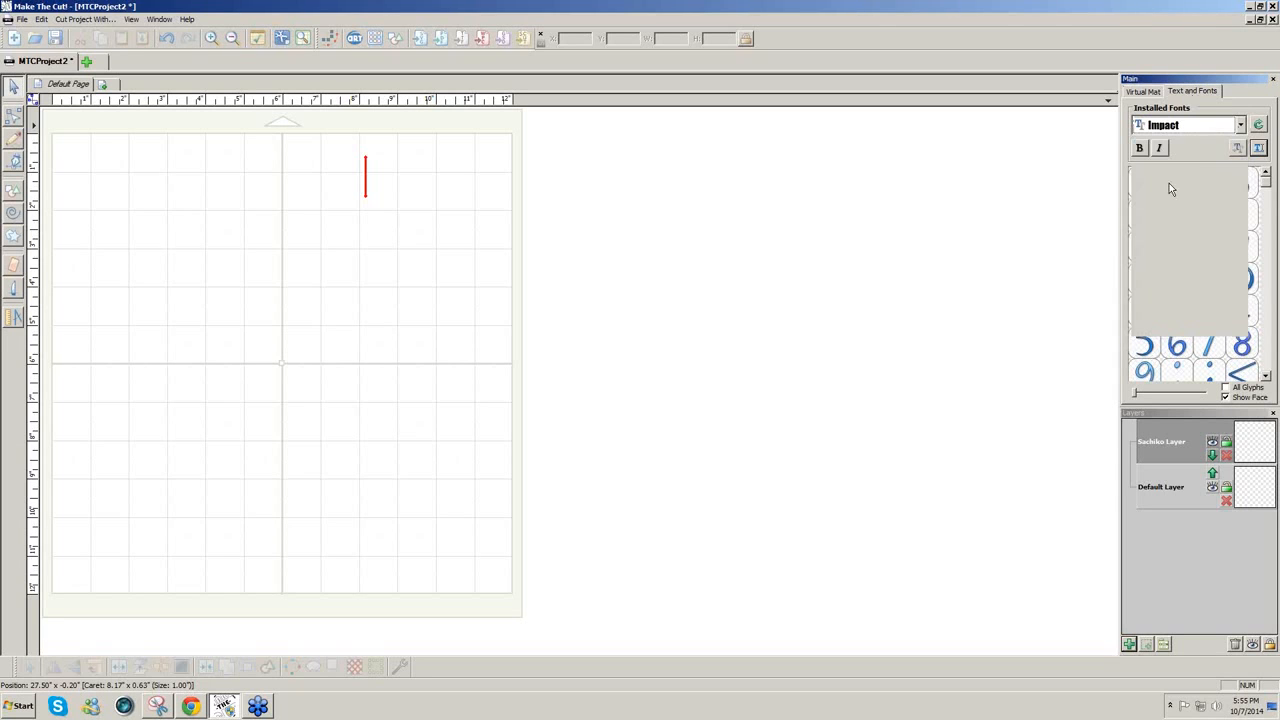
Add the centered two-line text "Happy Birthday" and enlarge it on the mat to about 10.06 by 6.10 inches
left_click(1256, 154)
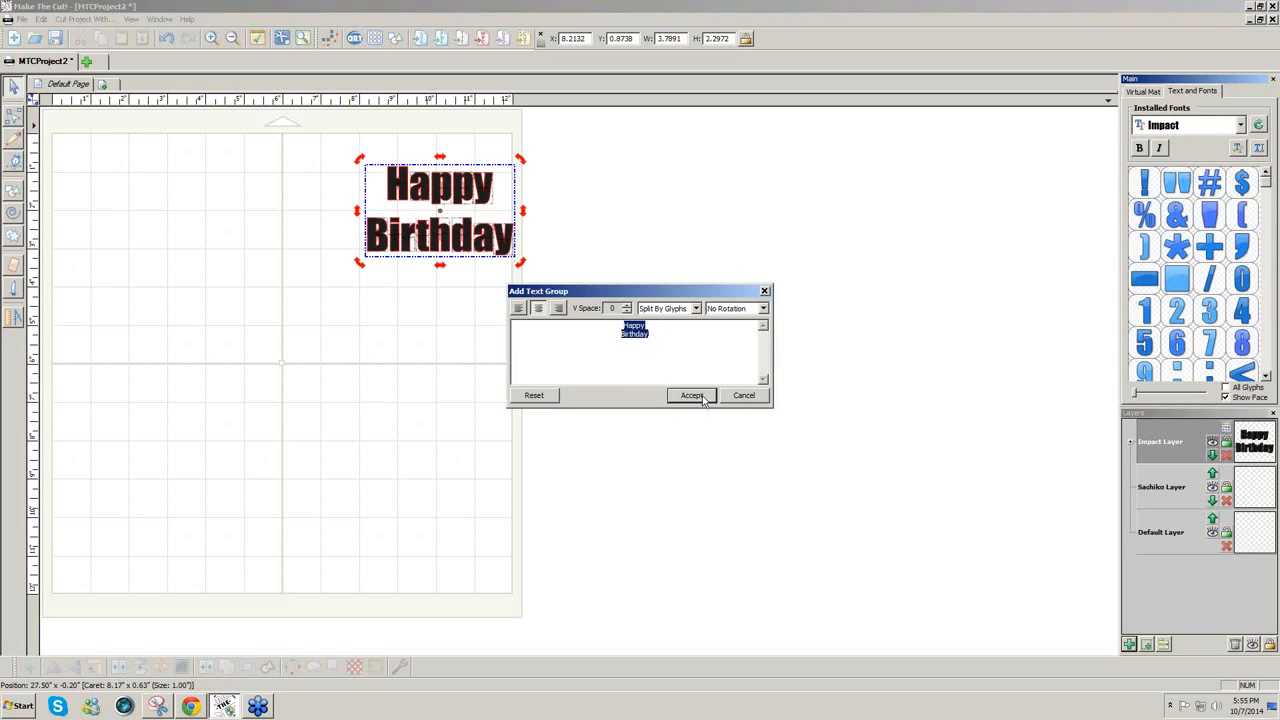
left_click(692, 395)
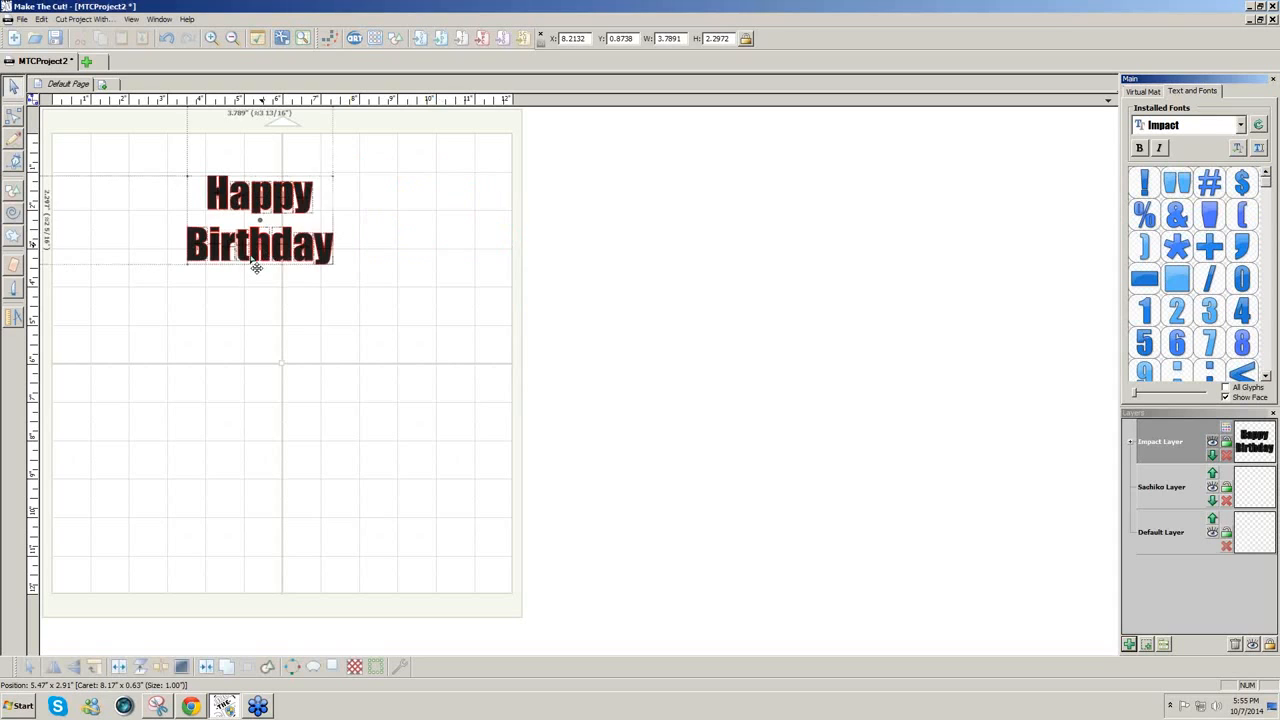
left_click_drag(251, 259, 571, 434)
left_click(316, 263)
left_click_drag(405, 375, 368, 377)
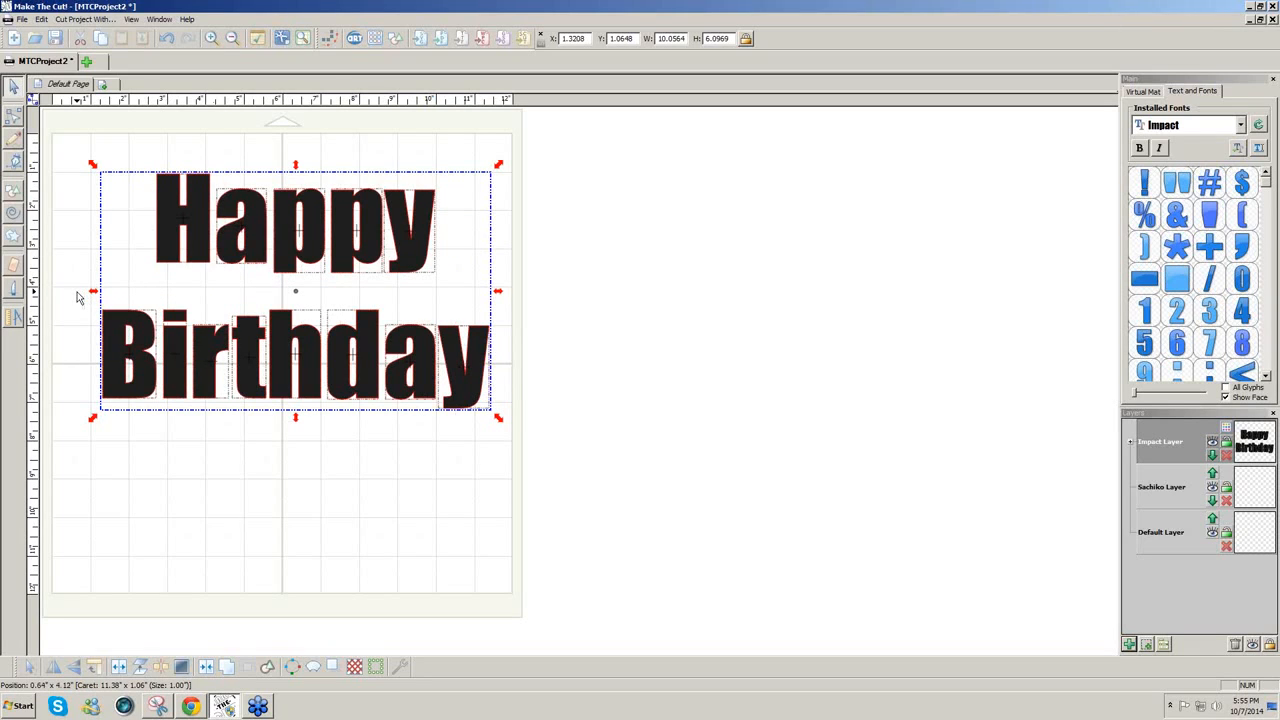
Activate the Eraser tool and set its size to 3 mm
left_click(17, 268)
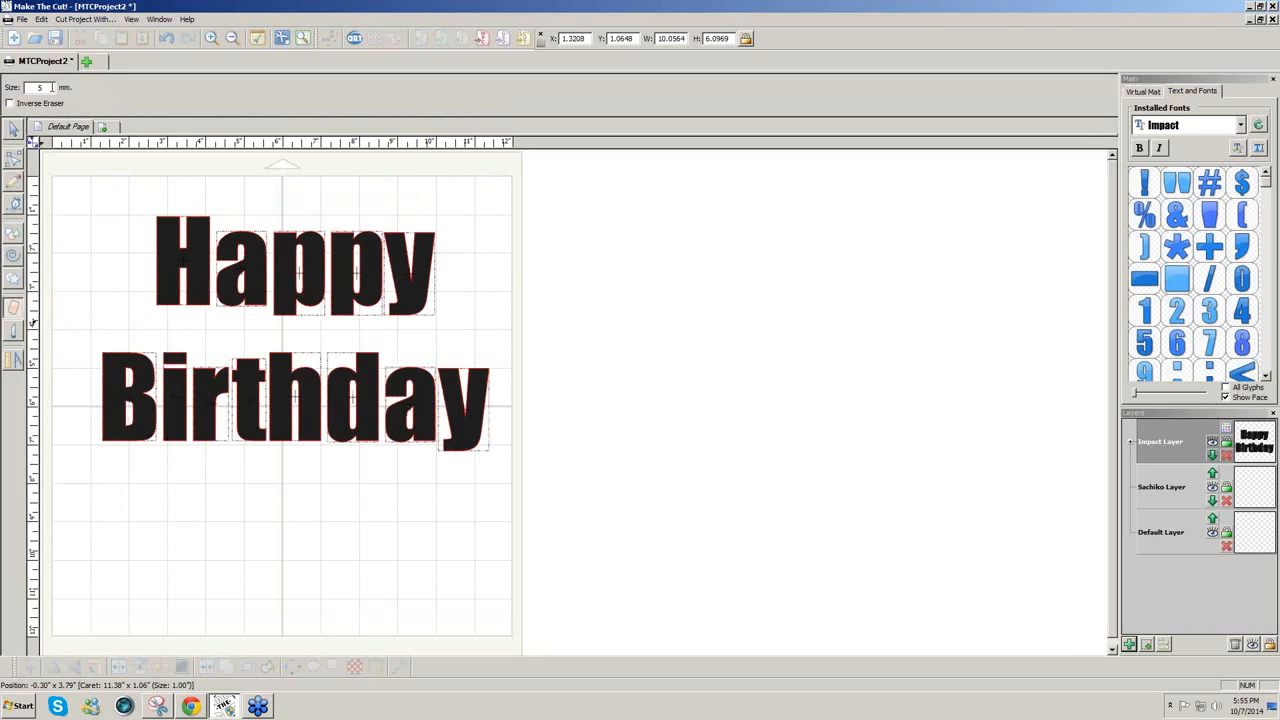
left_click_drag(50, 88, 34, 88)
type("3")
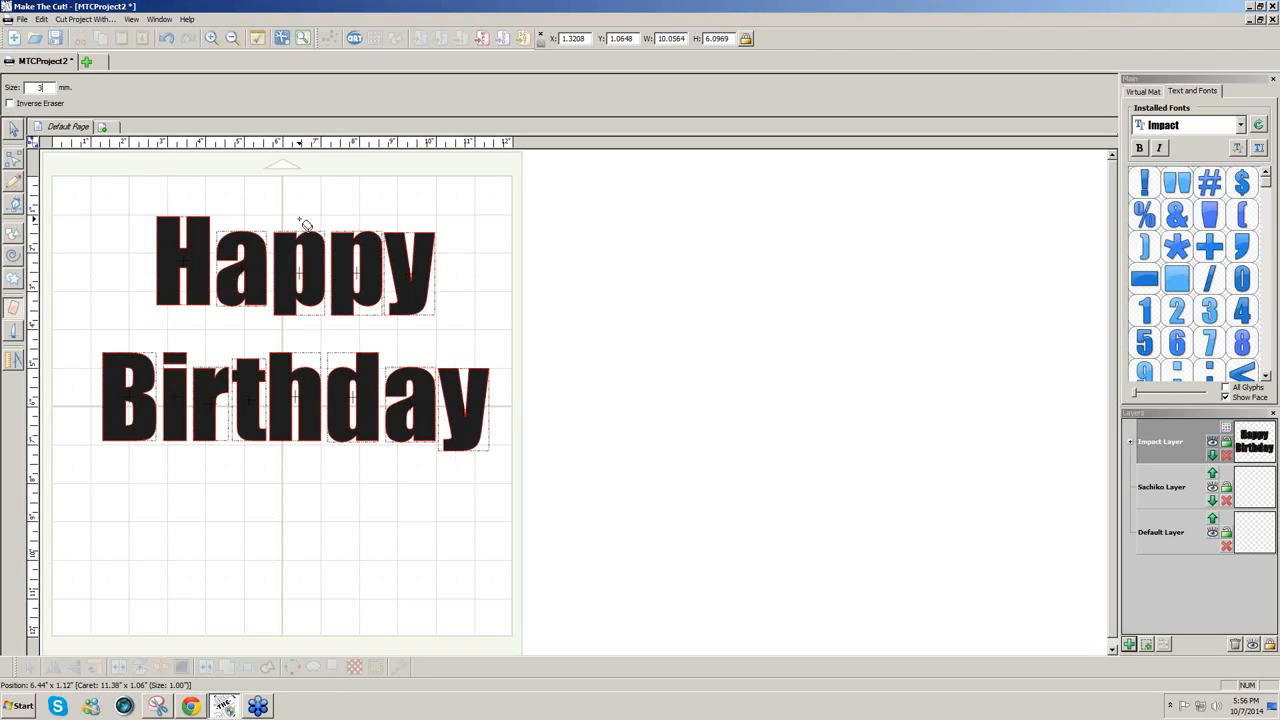
Try erasing vertical stencil gaps through the a and both p's of "Happy", and reselect the text
left_click_drag(300, 220, 306, 337)
left_click_drag(360, 290, 363, 323)
left_click_drag(247, 290, 249, 328)
left_click(12, 133)
left_click(222, 362)
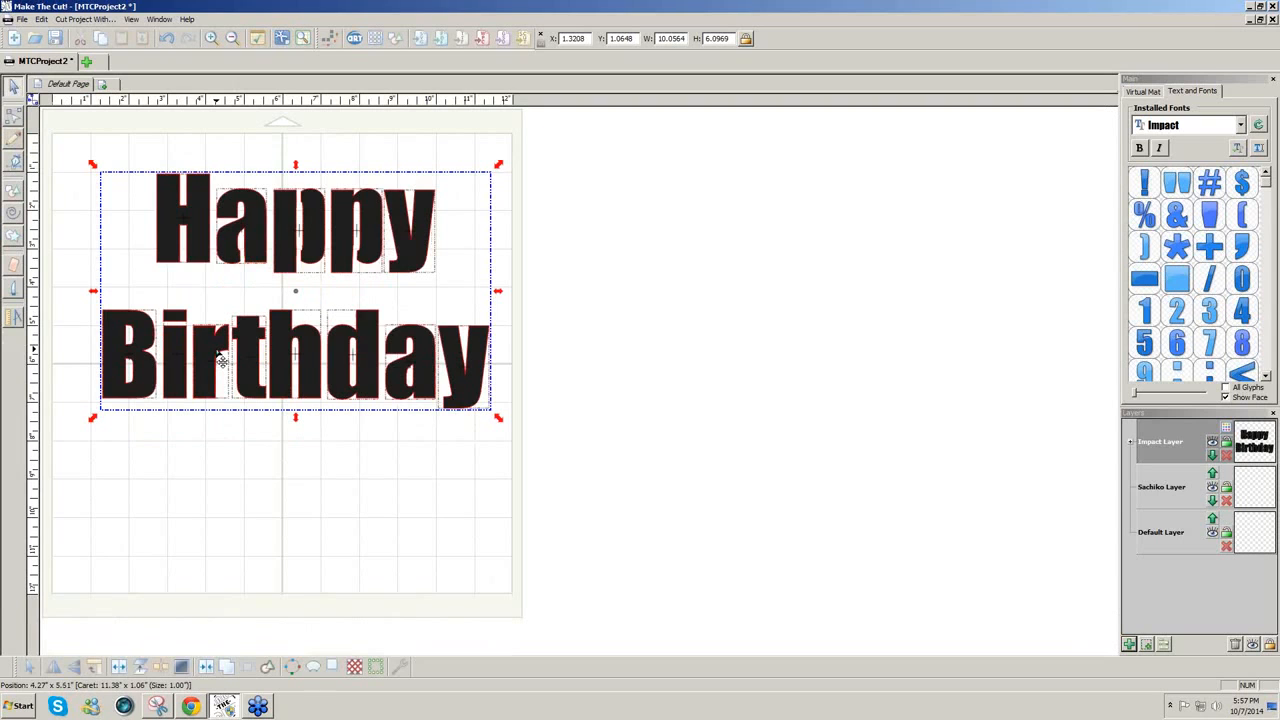
Erase a 3 mm vertical stencil gap from the inner opening of the a in "Happy" down through its lower edge
scroll(217, 353, "up", 5)
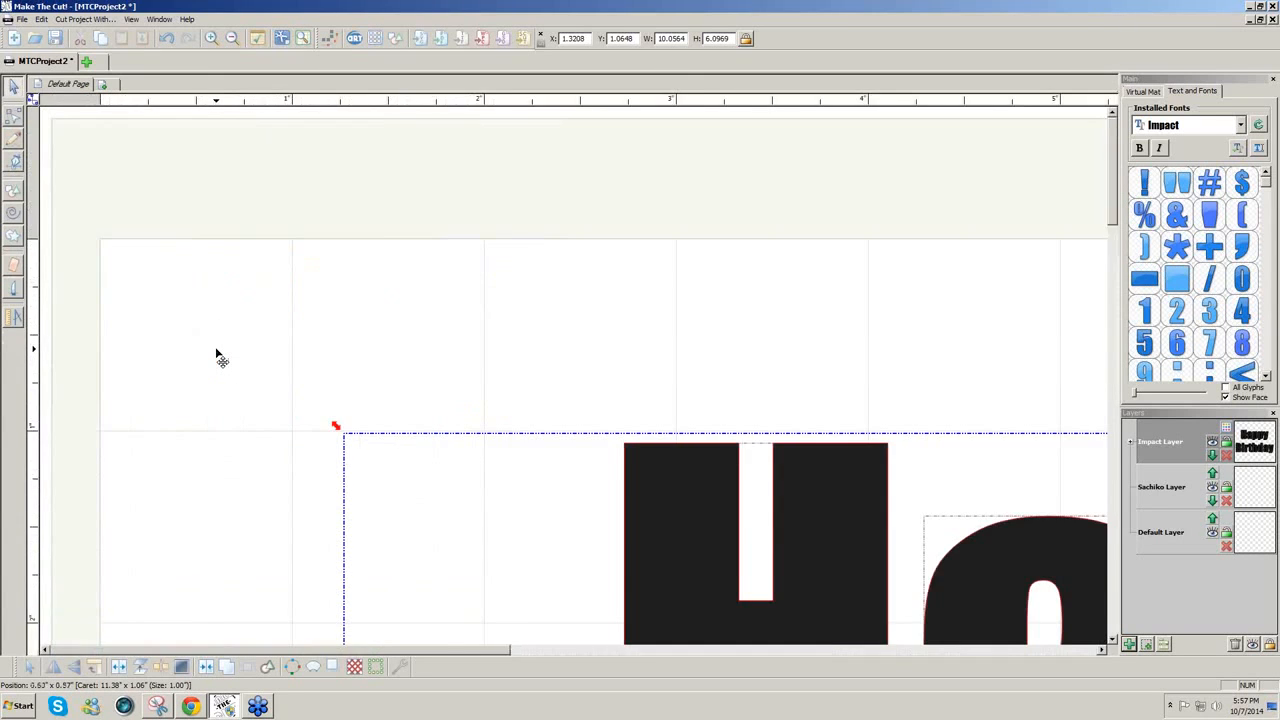
scroll(786, 514, "down", 1)
scroll(786, 520, "down", 2)
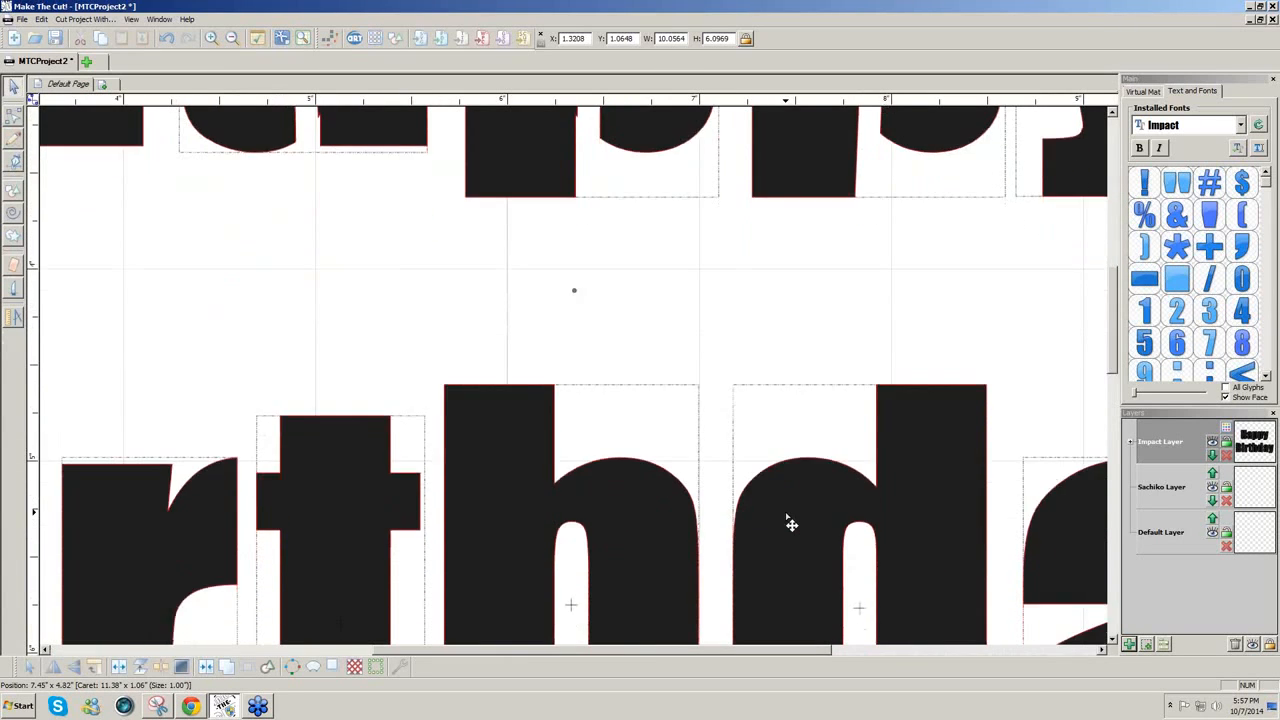
scroll(789, 520, "up", 3)
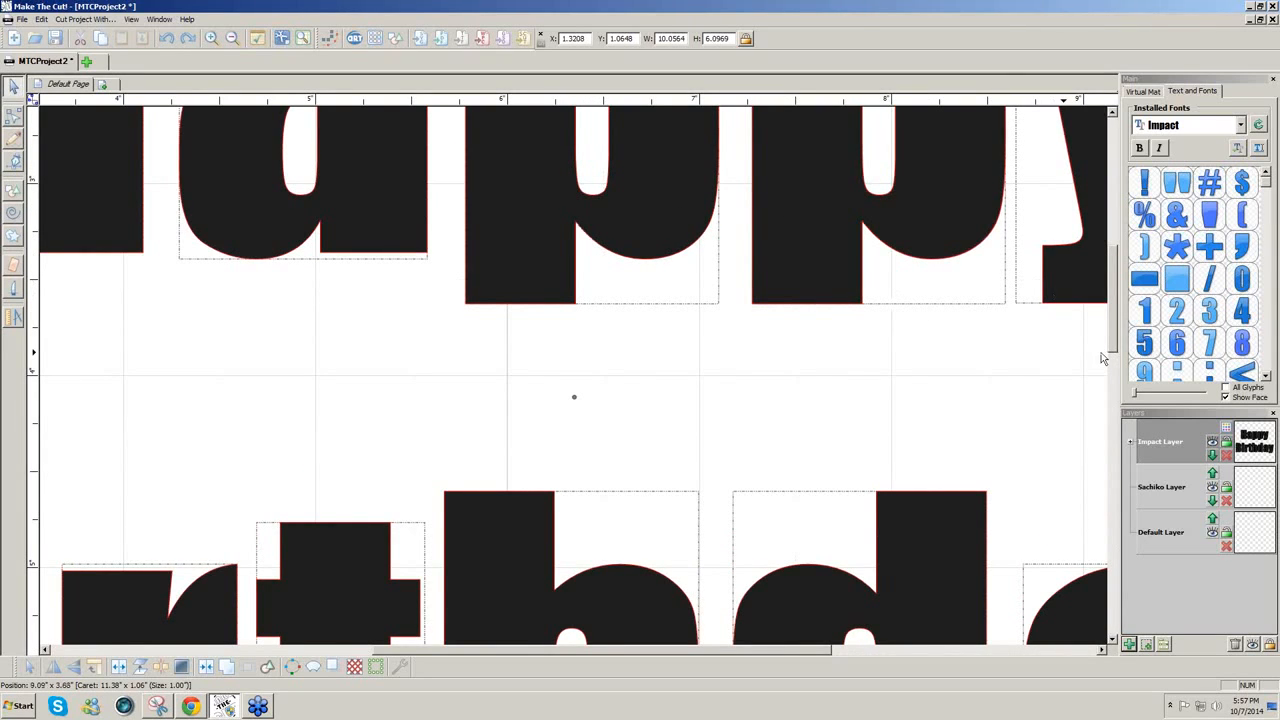
mouse_move(1115, 348)
left_mouse_down()
mouse_move(1115, 322)
mouse_move(1114, 333)
left_mouse_up()
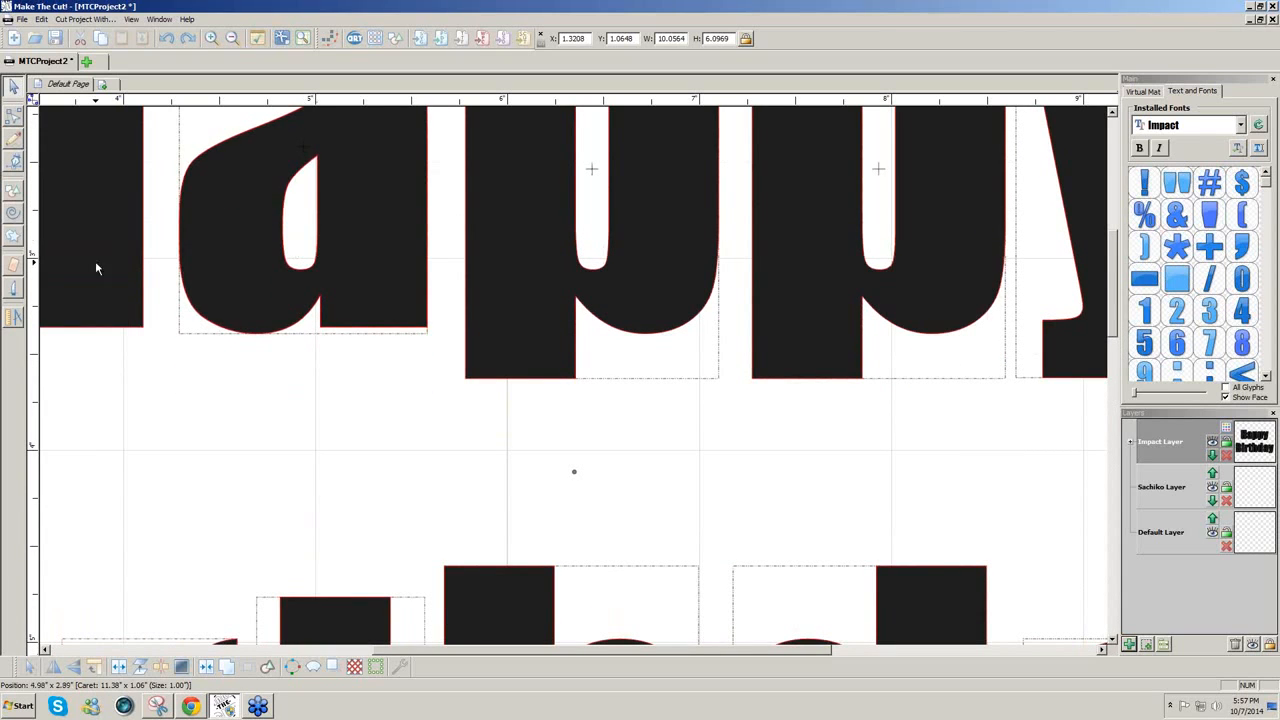
left_click(15, 268)
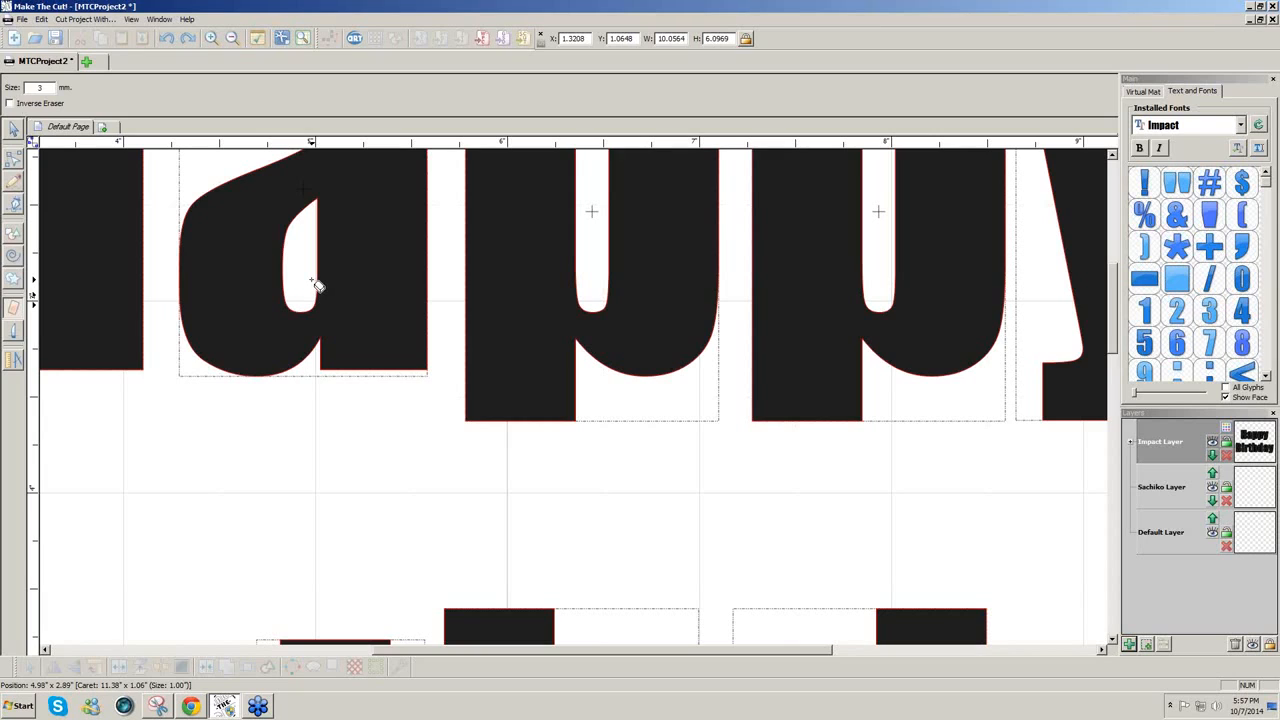
mouse_move(311, 281)
left_mouse_down()
mouse_move(304, 332)
mouse_move(302, 265)
left_mouse_up()
mouse_move(309, 268)
left_mouse_down()
mouse_move(327, 375)
mouse_move(314, 418)
left_mouse_up()
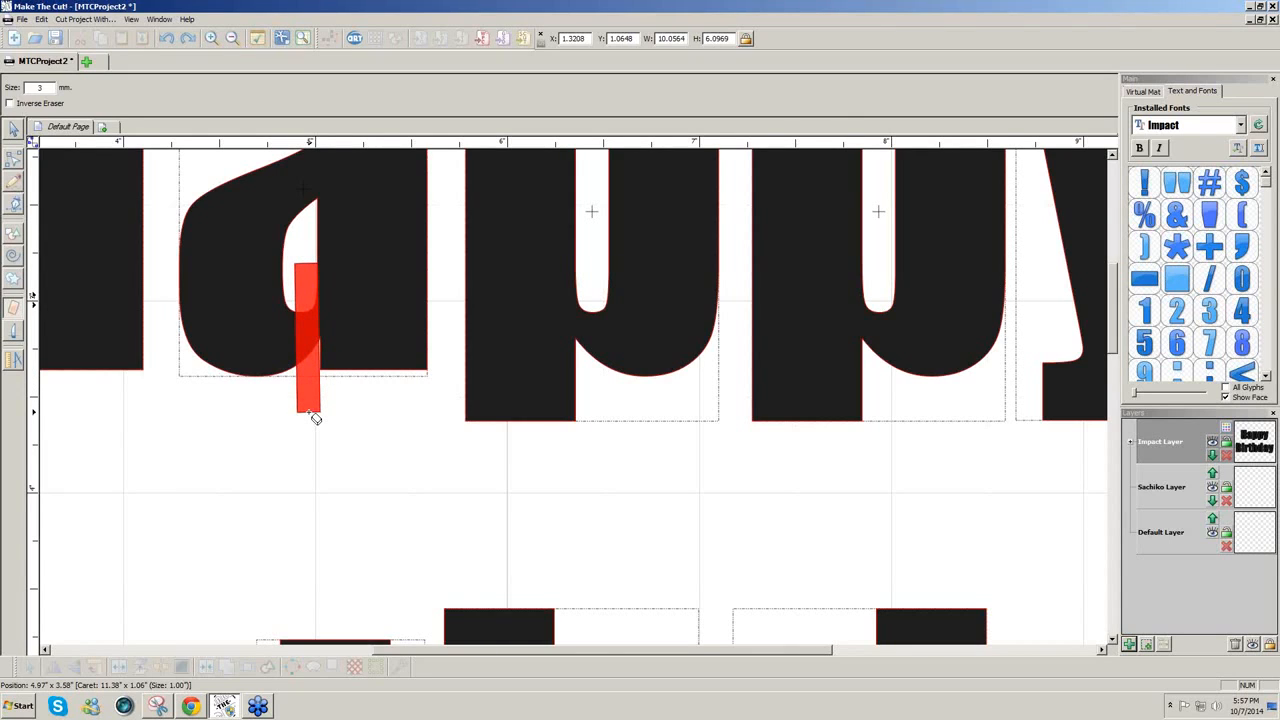
left_click_drag(314, 418, 316, 419)
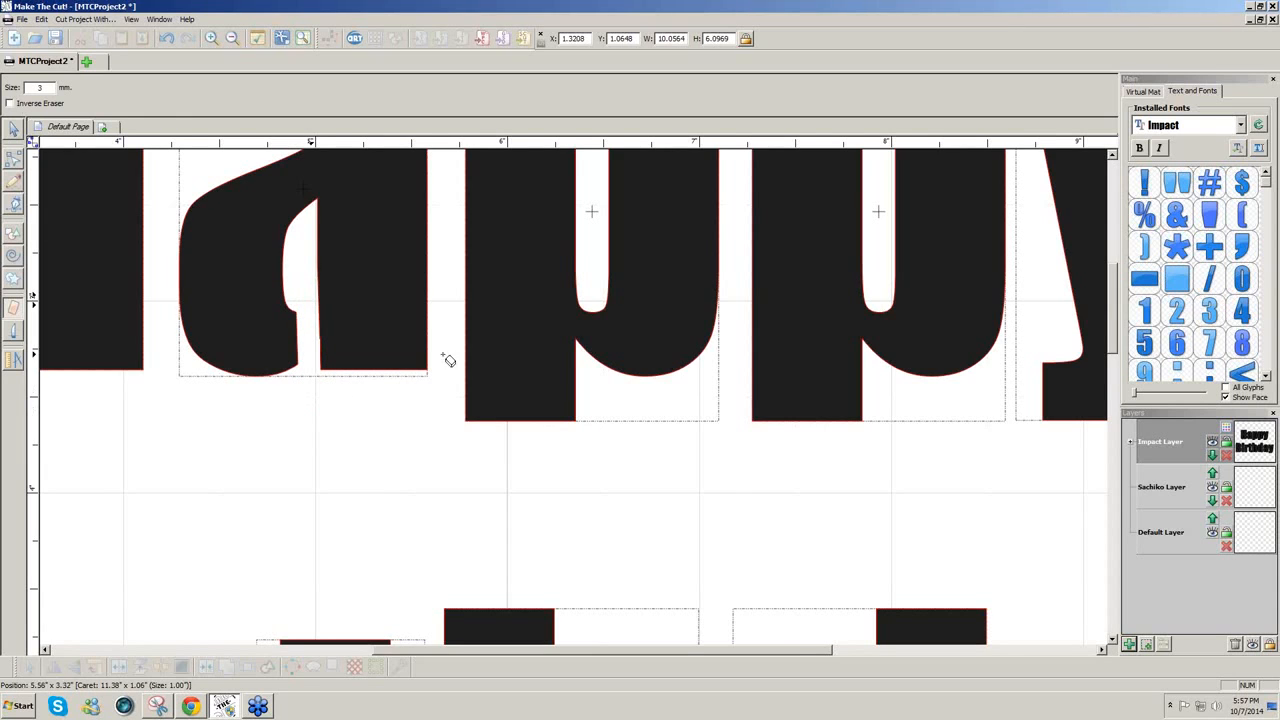
Erase a 3 mm stencil gap from the first p's inner opening down through the bottom of its bowl
scroll(484, 369, "up", 3)
scroll(484, 369, "down", 5)
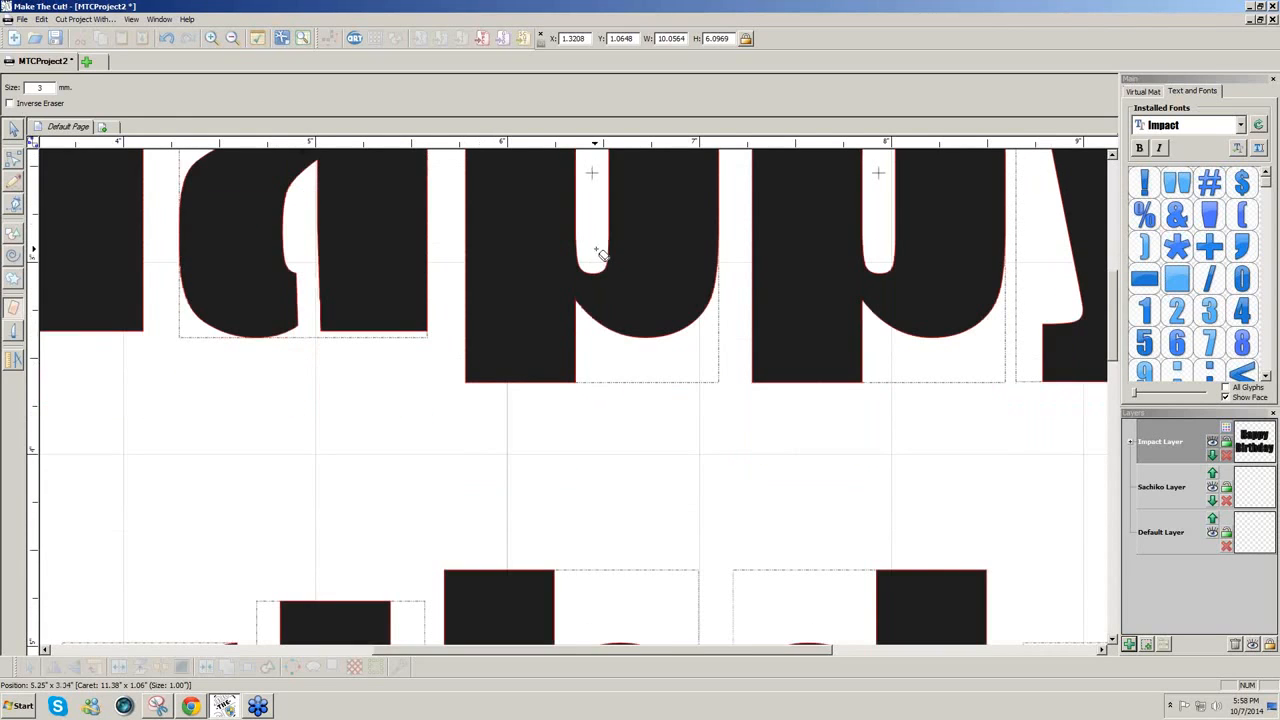
mouse_move(584, 236)
left_mouse_down()
mouse_move(597, 340)
mouse_move(606, 266)
mouse_move(595, 236)
left_mouse_up()
left_click_drag(592, 252, 605, 336)
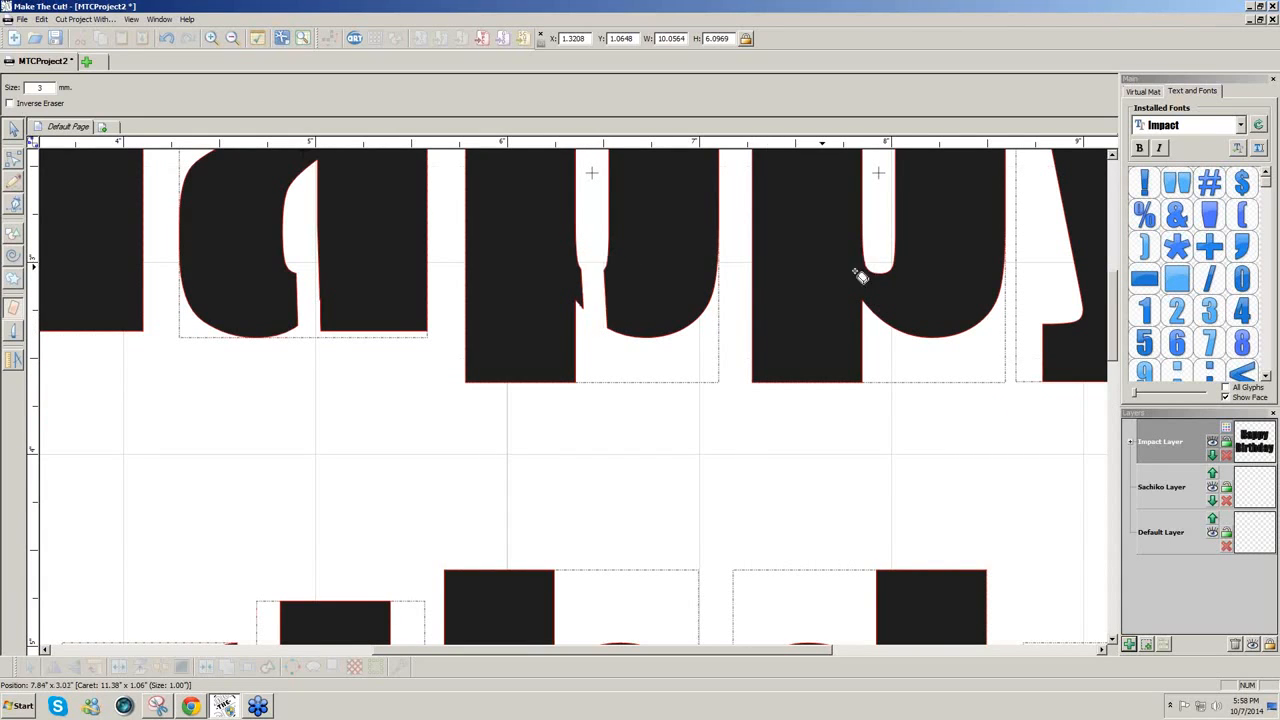
scroll(916, 398, "down", 3)
scroll(916, 398, "down", 5)
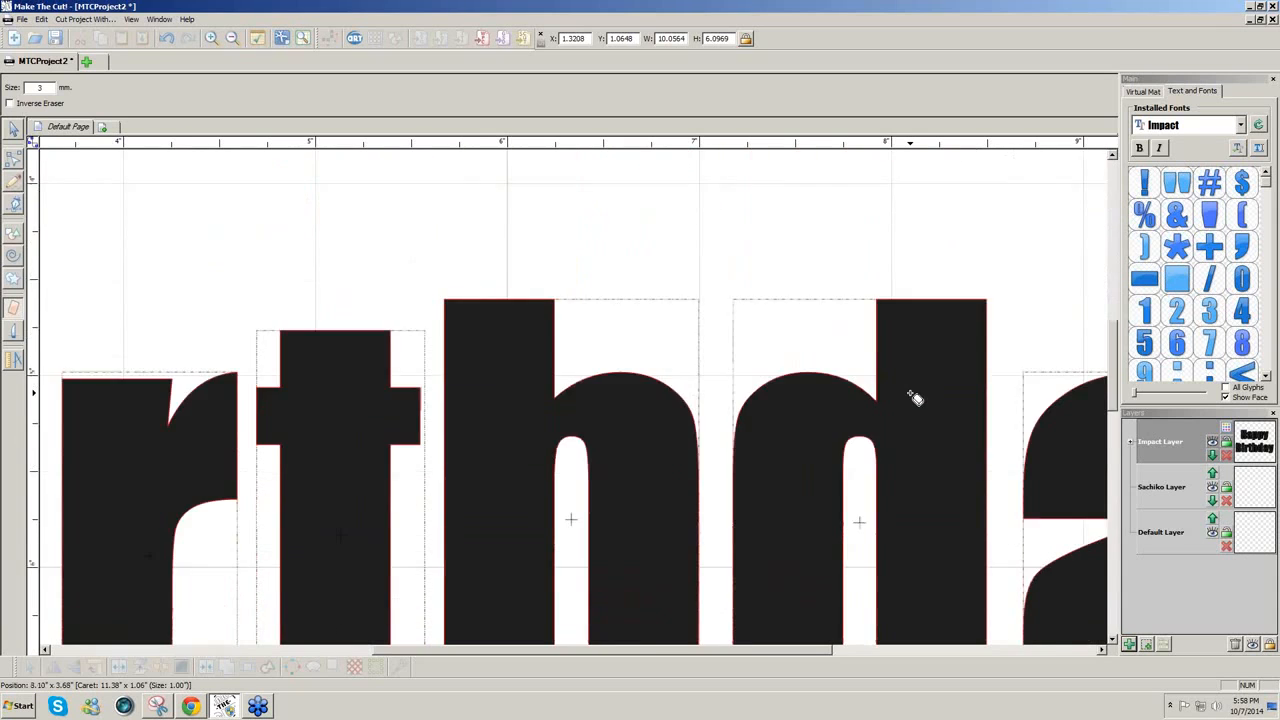
scroll(916, 398, "up", 2)
scroll(916, 398, "down", 3)
scroll(916, 398, "up", 4)
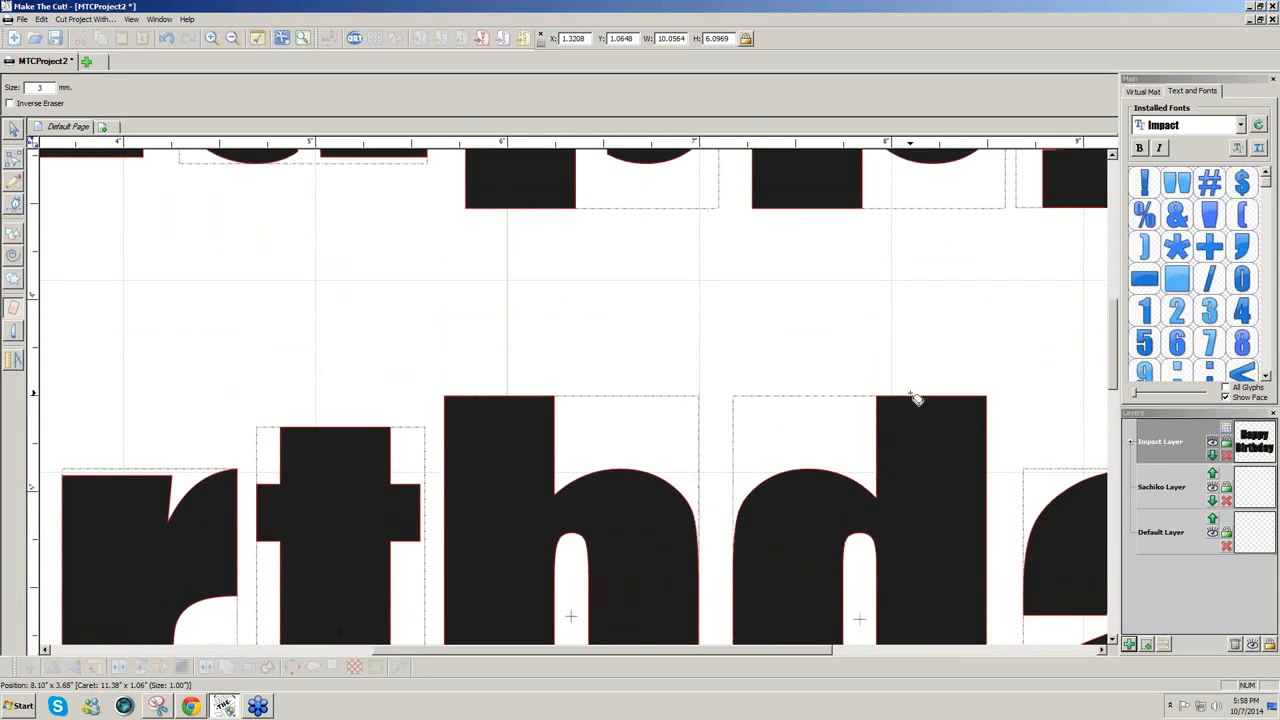
scroll(916, 398, "up", 1)
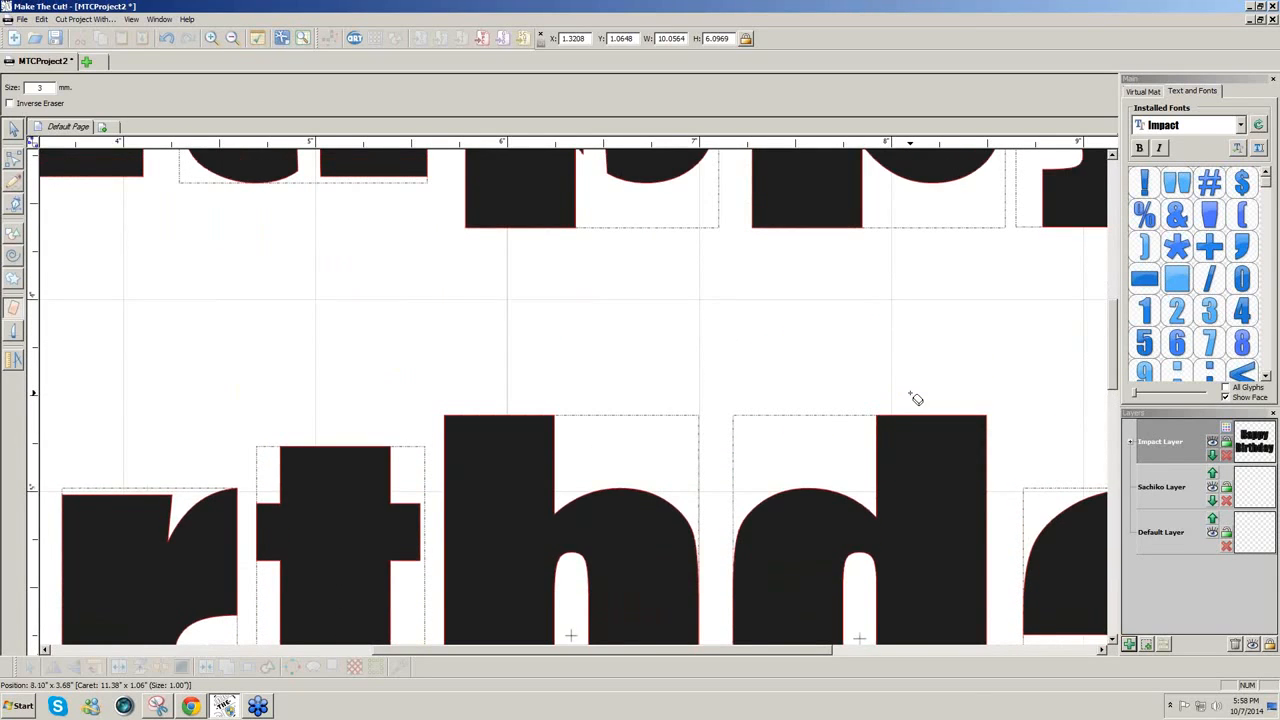
scroll(910, 393, "up", 5)
scroll(1117, 358, "up", 6)
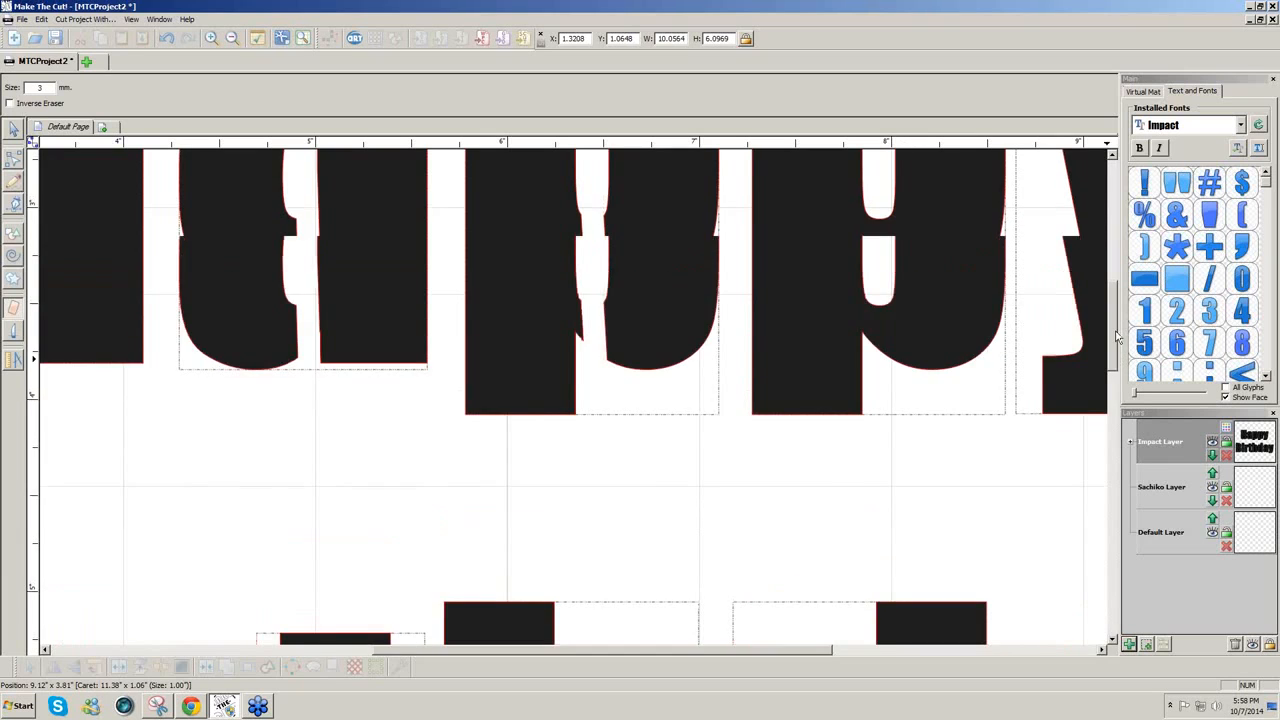
Delete the curve segments at the bottom of the second p's bowl and inner opening in "Happy", in node editing mode
left_click(15, 165)
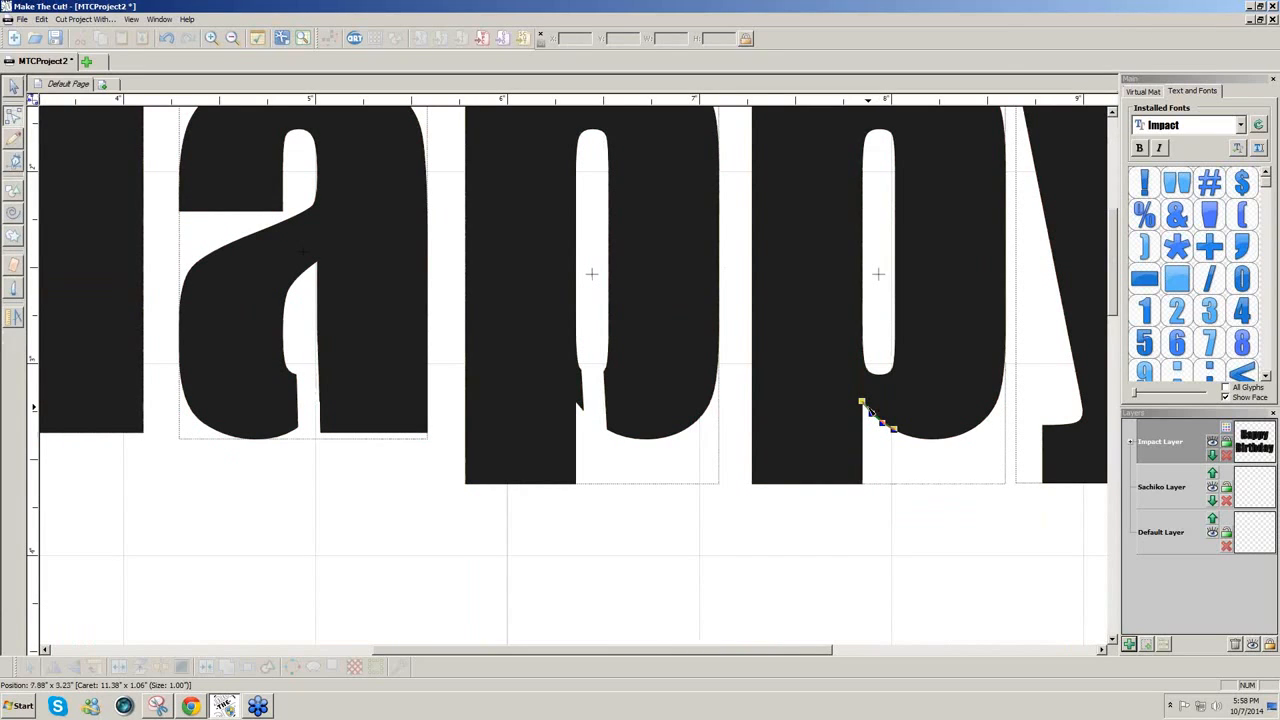
key("Delete")
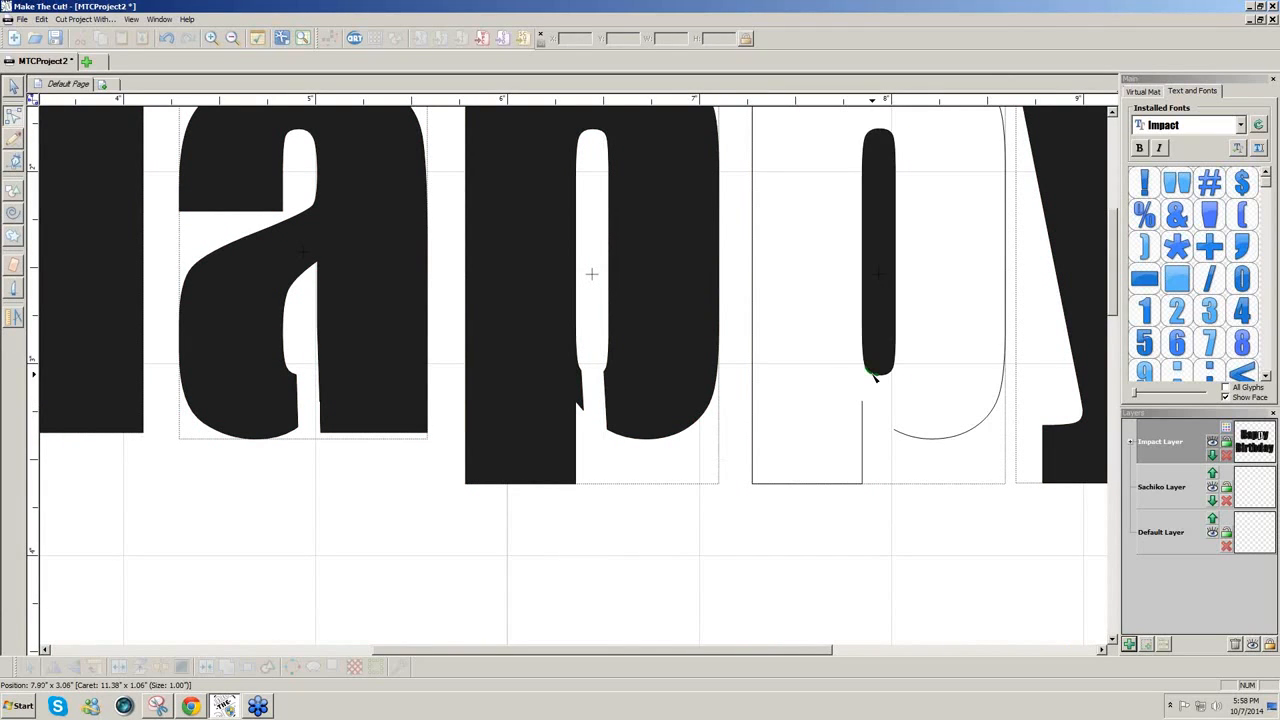
key("Delete")
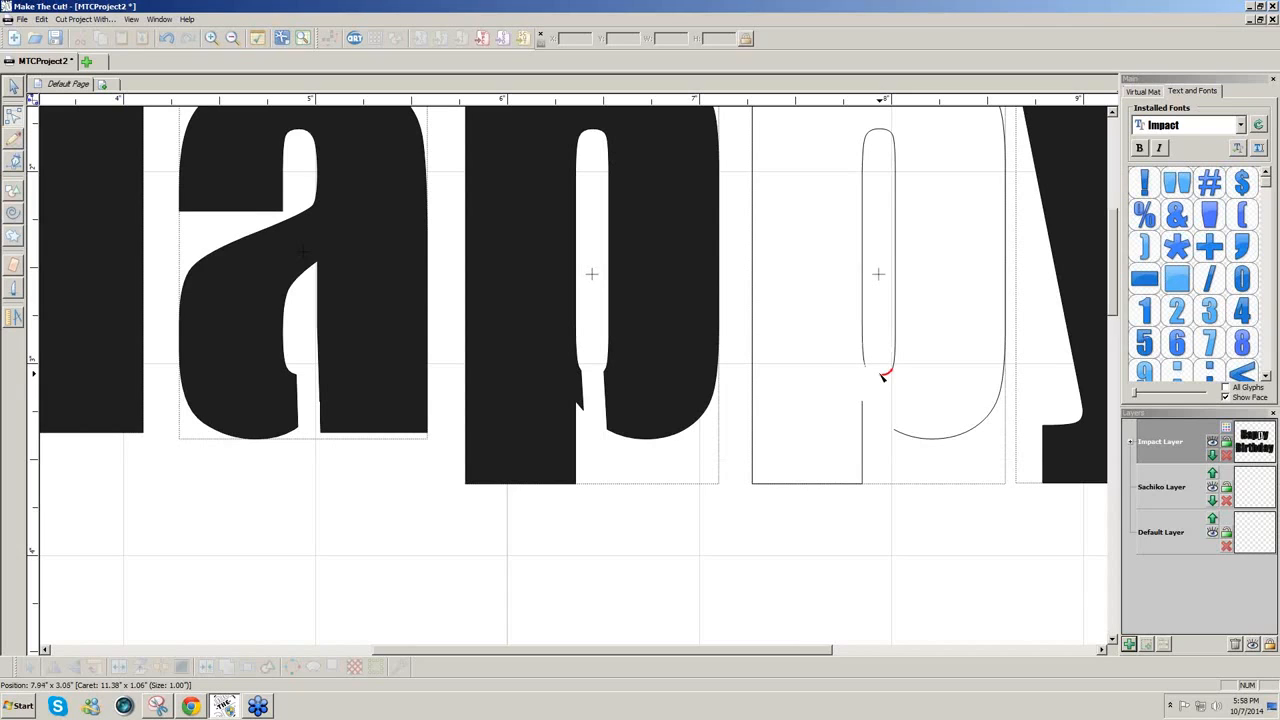
Draw a straight line joining the second p's open bowl end to the right-hand end of its inner opening
left_click(15, 165)
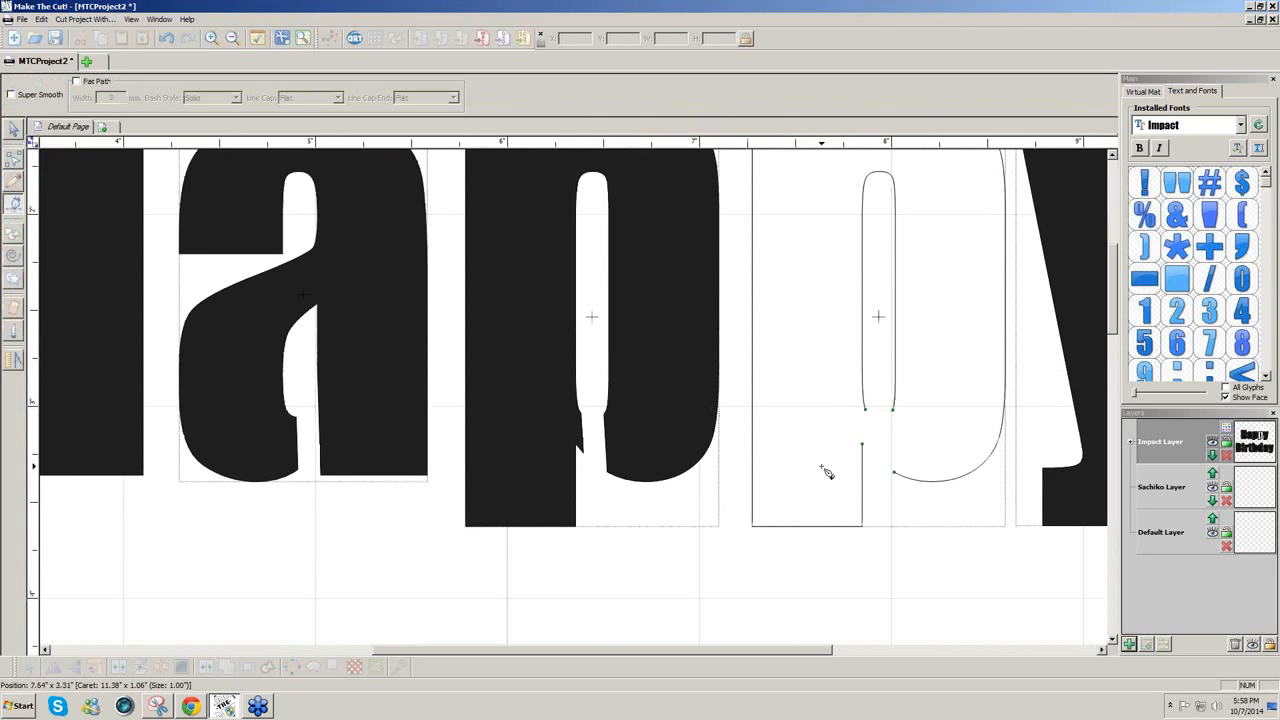
left_click(894, 475)
left_click(894, 409)
Delete the leftover curve at the inner opening's lower left in the second p, and close the outline with a straight line to the stem
left_click(18, 178)
left_click(862, 365)
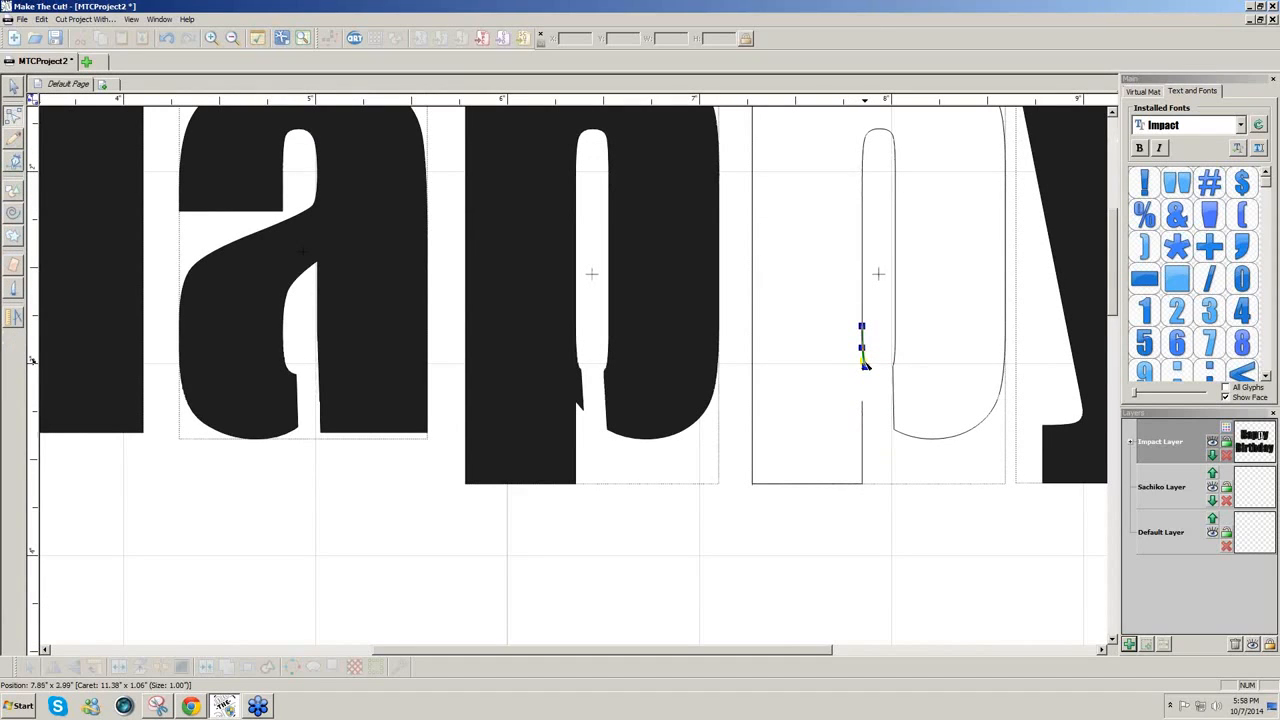
key("Delete")
left_click(15, 162)
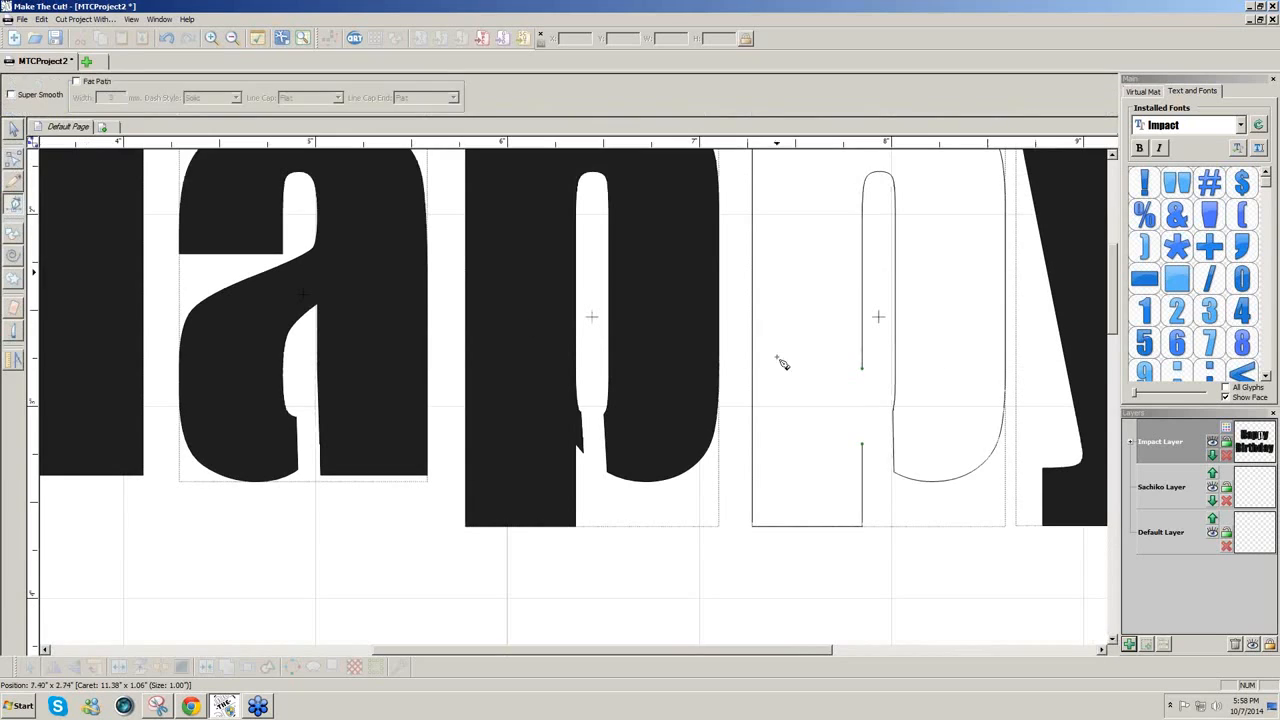
left_click(863, 444)
left_click(863, 370)
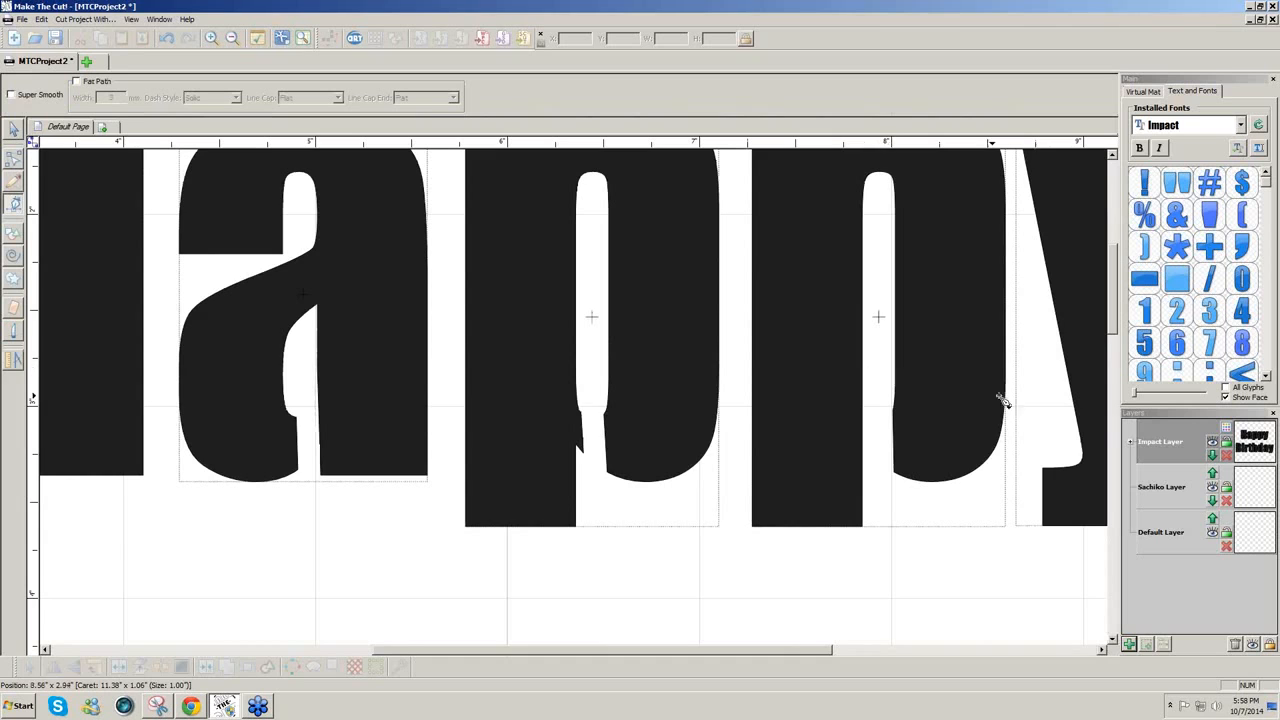
Delete the first p in "Happy" and put a copy of the cleaned-up second p in its place
scroll(1110, 335, "up", 3)
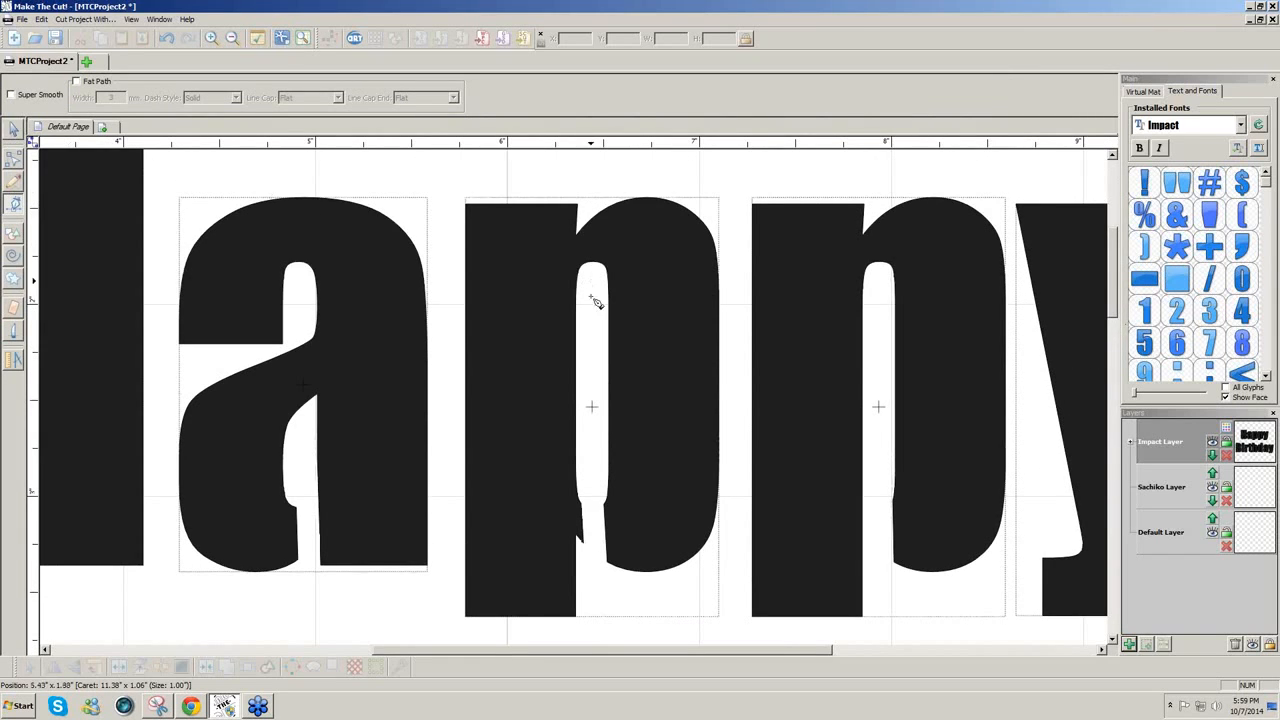
left_click(15, 130)
left_click(673, 362)
key("Delete")
left_click(798, 415)
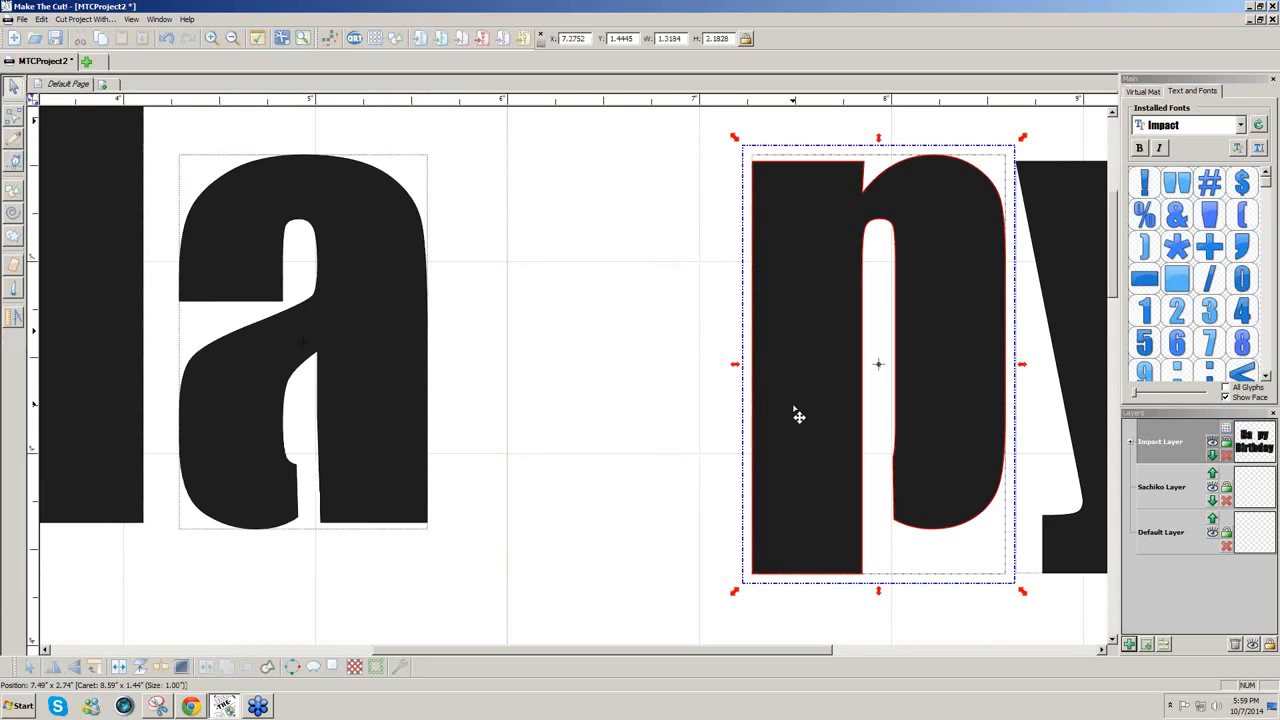
left_click_drag(798, 415, 518, 409)
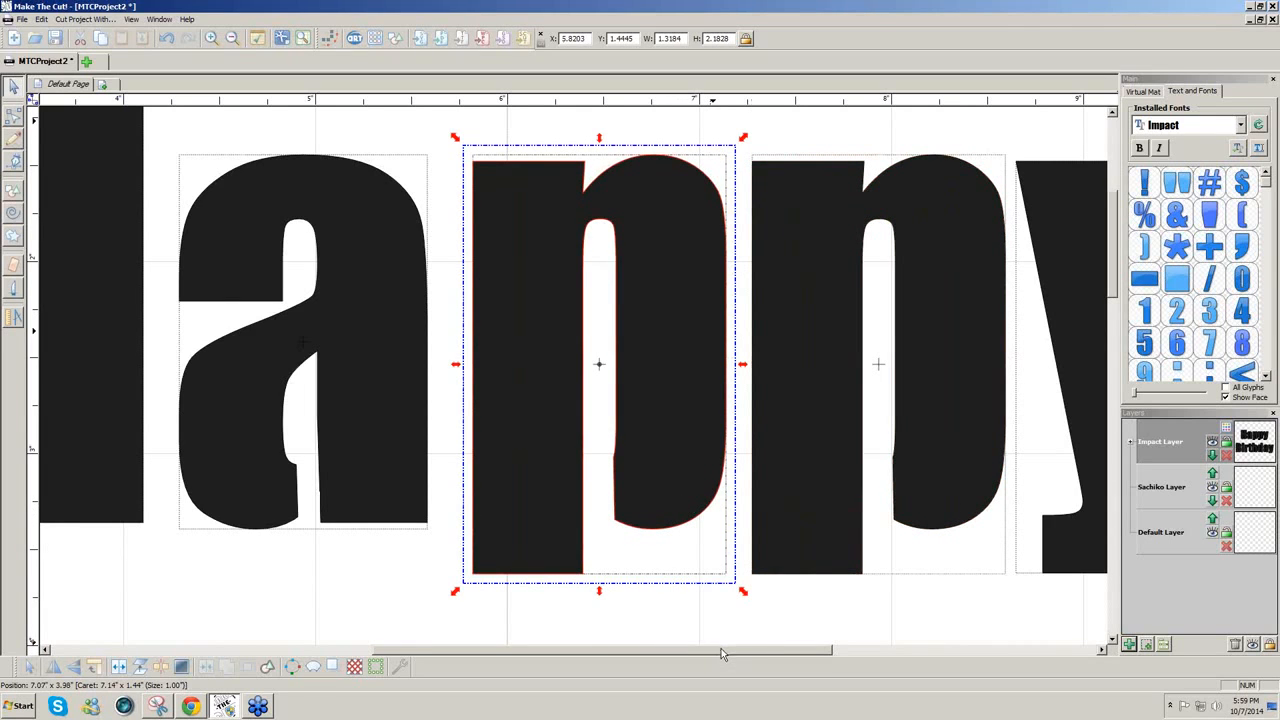
Erase a 3 mm vertical stencil gap through the full height of the B in "Birthday", crossing both inner openings
left_click_drag(722, 653, 594, 650)
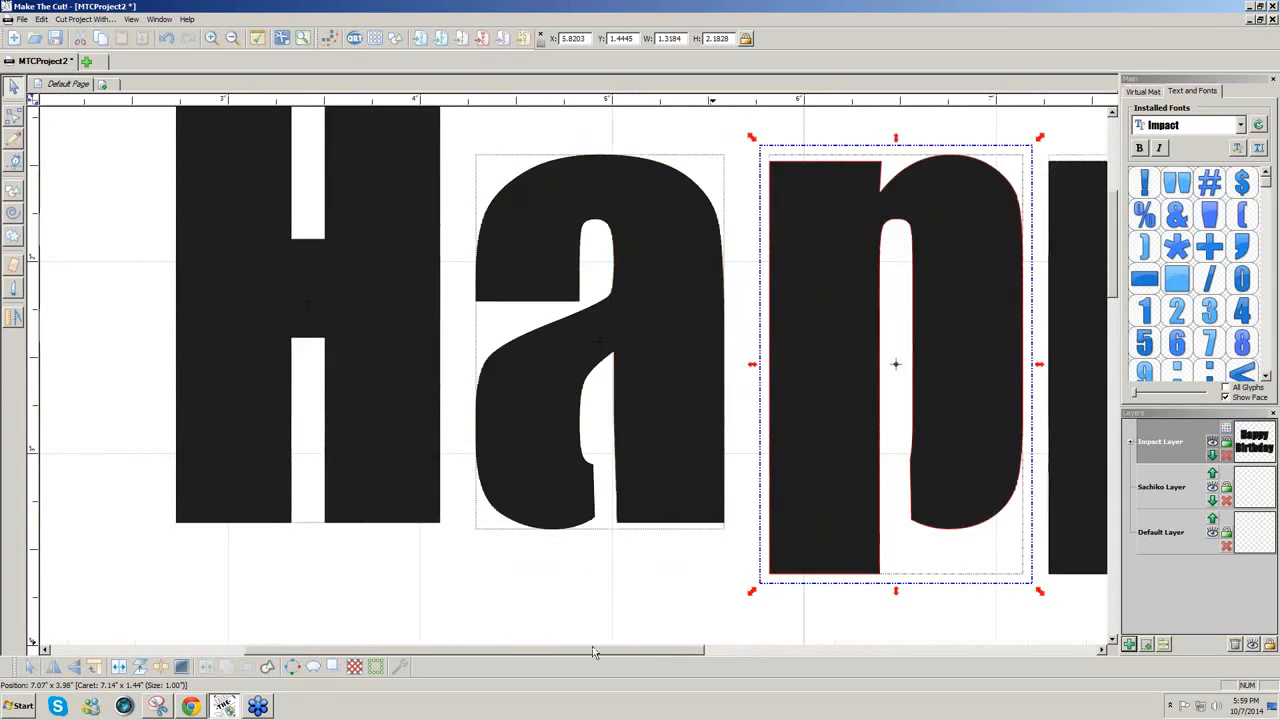
left_click_drag(1113, 263, 1113, 425)
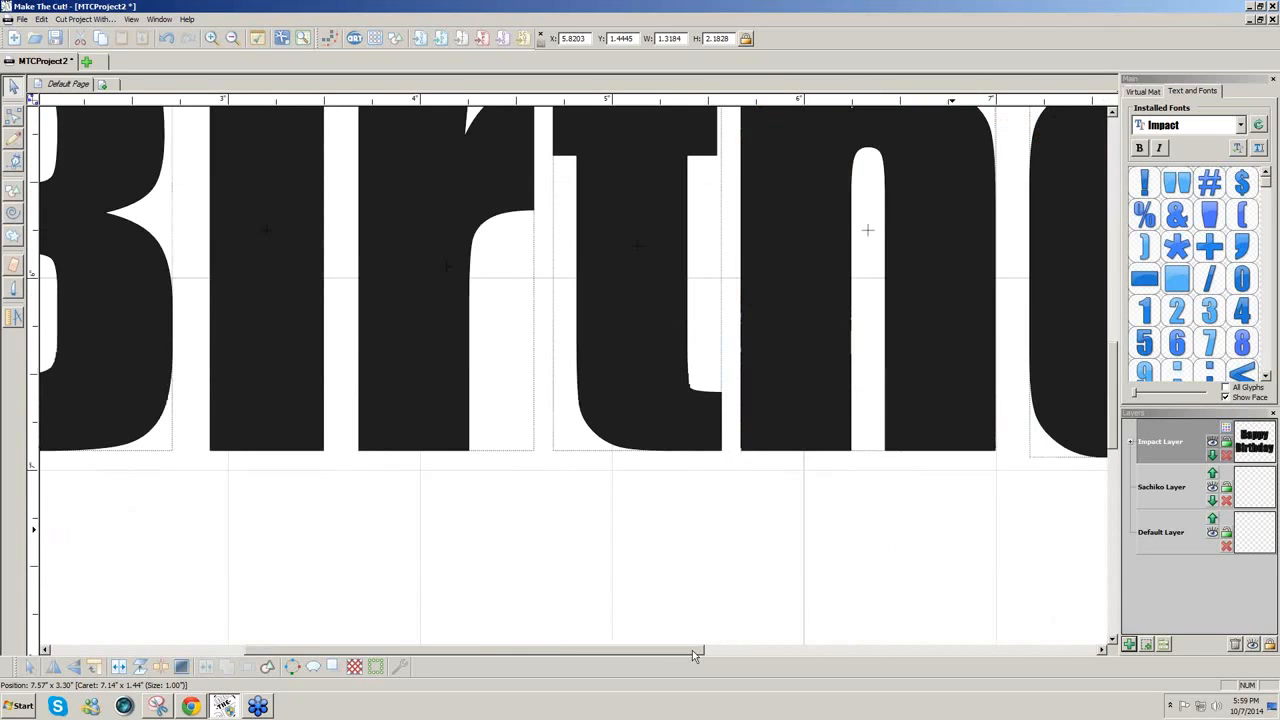
left_click_drag(692, 650, 571, 647)
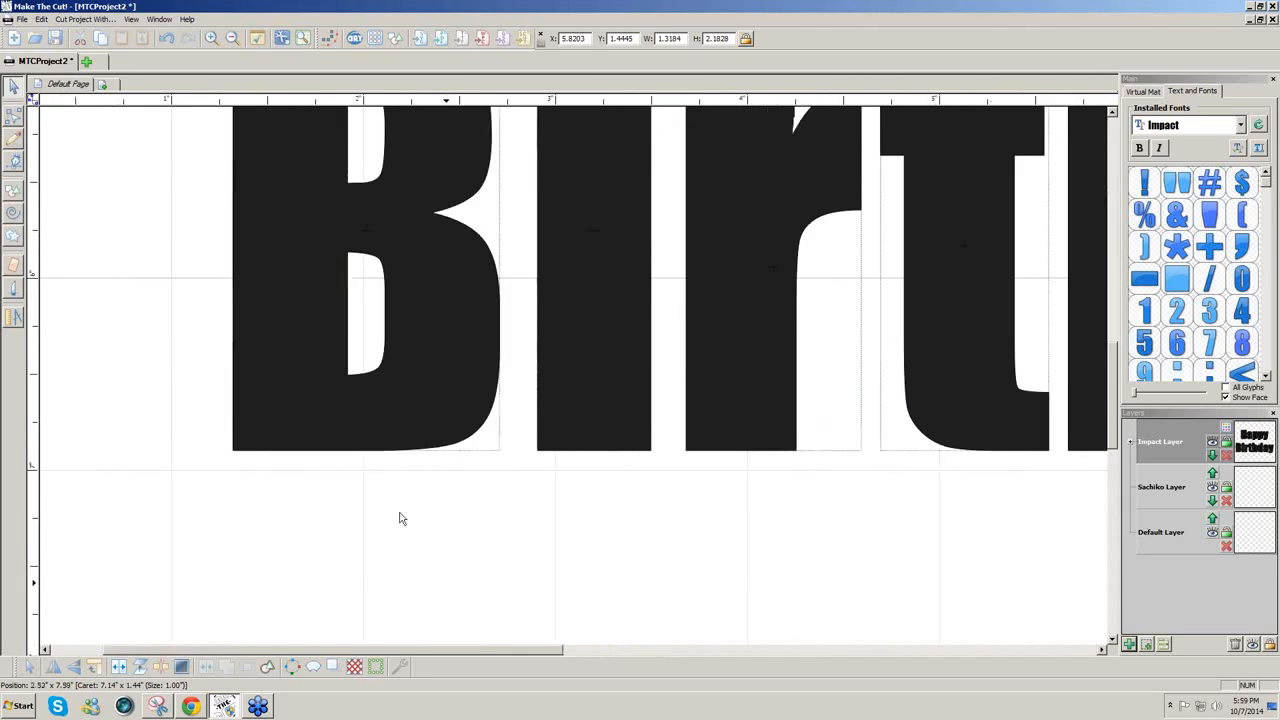
left_click(9, 270)
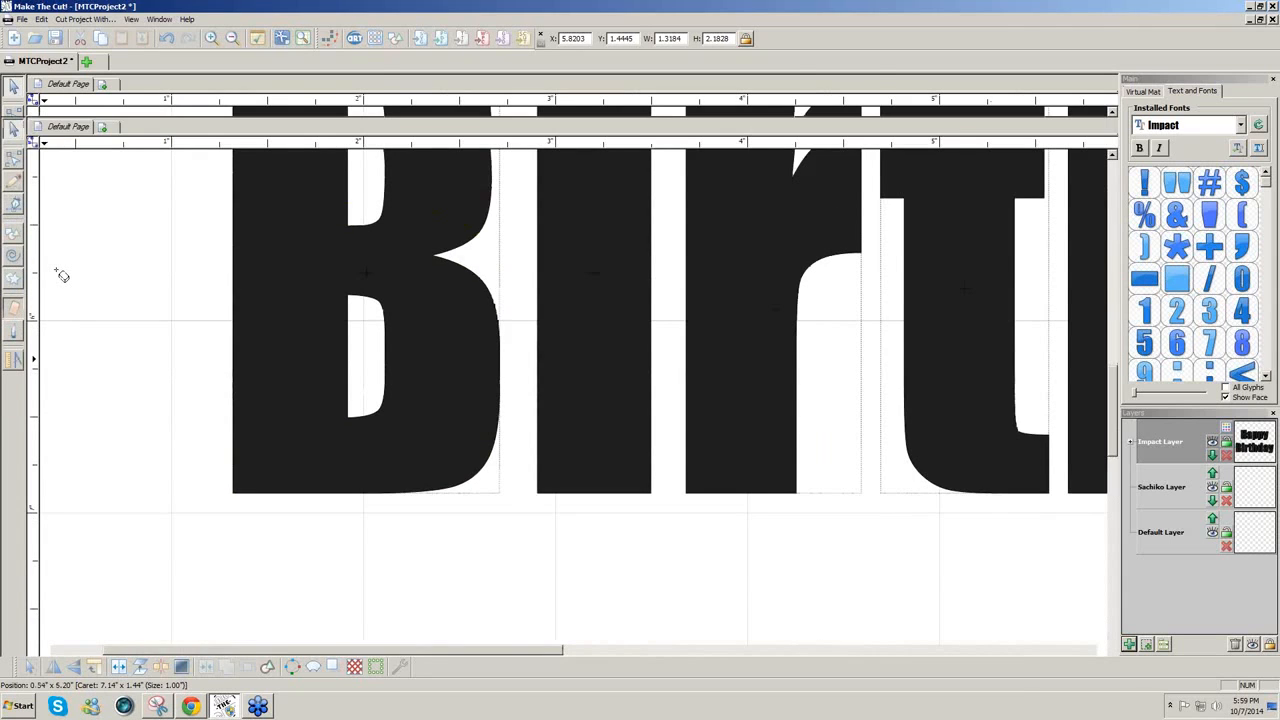
scroll(390, 190, "up", 1)
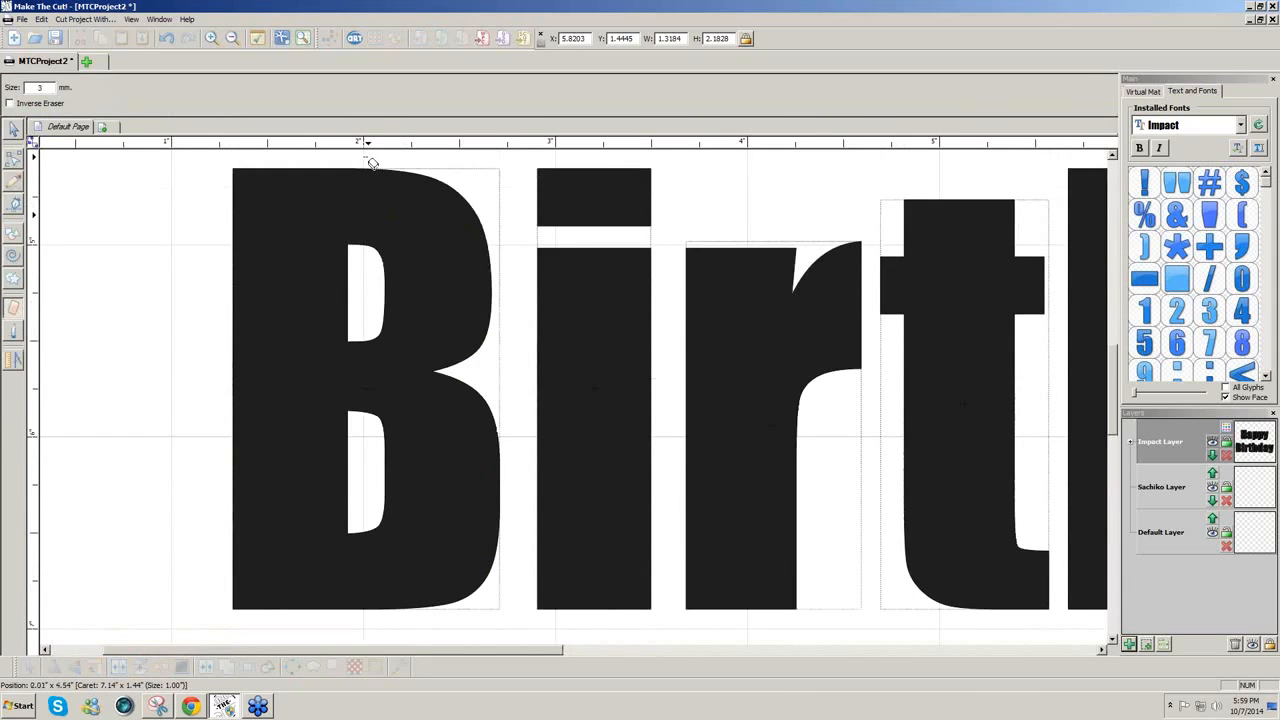
mouse_move(369, 168)
left_mouse_down()
mouse_move(354, 281)
mouse_move(371, 643)
left_mouse_up()
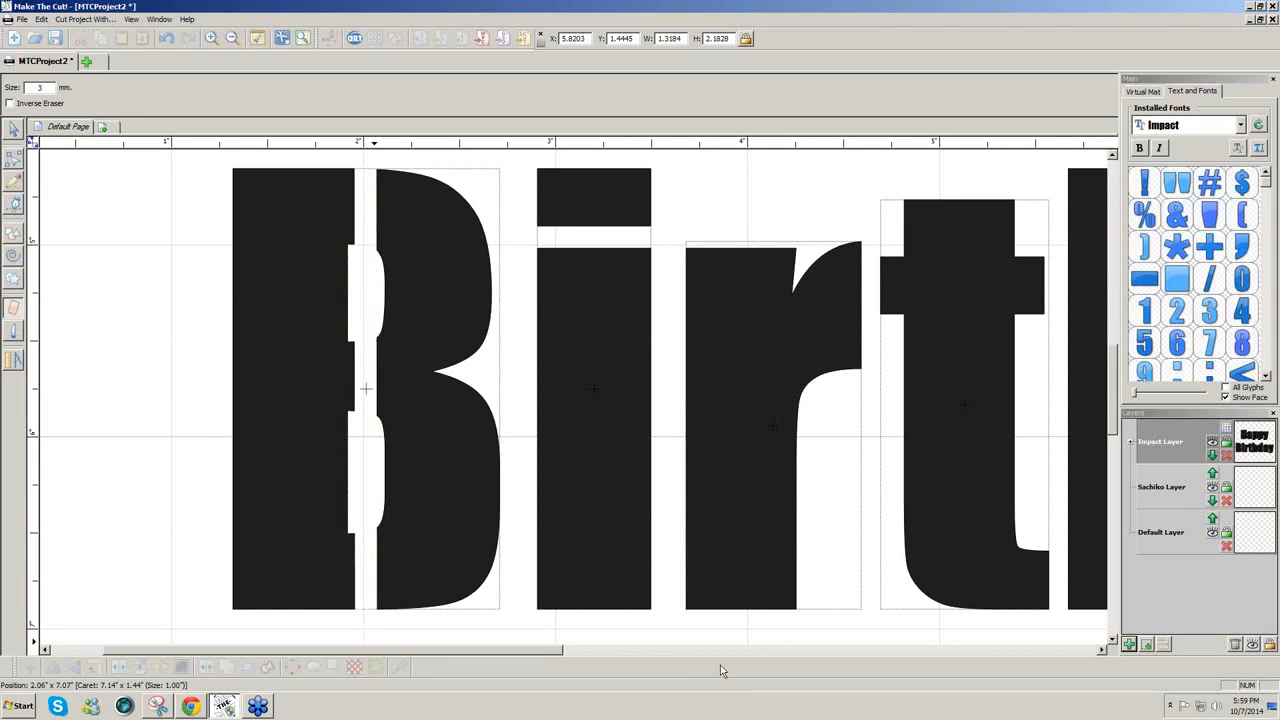
Find the stencil fonts among the installed fonts and choose Stencilia-Bold
left_click(1198, 93)
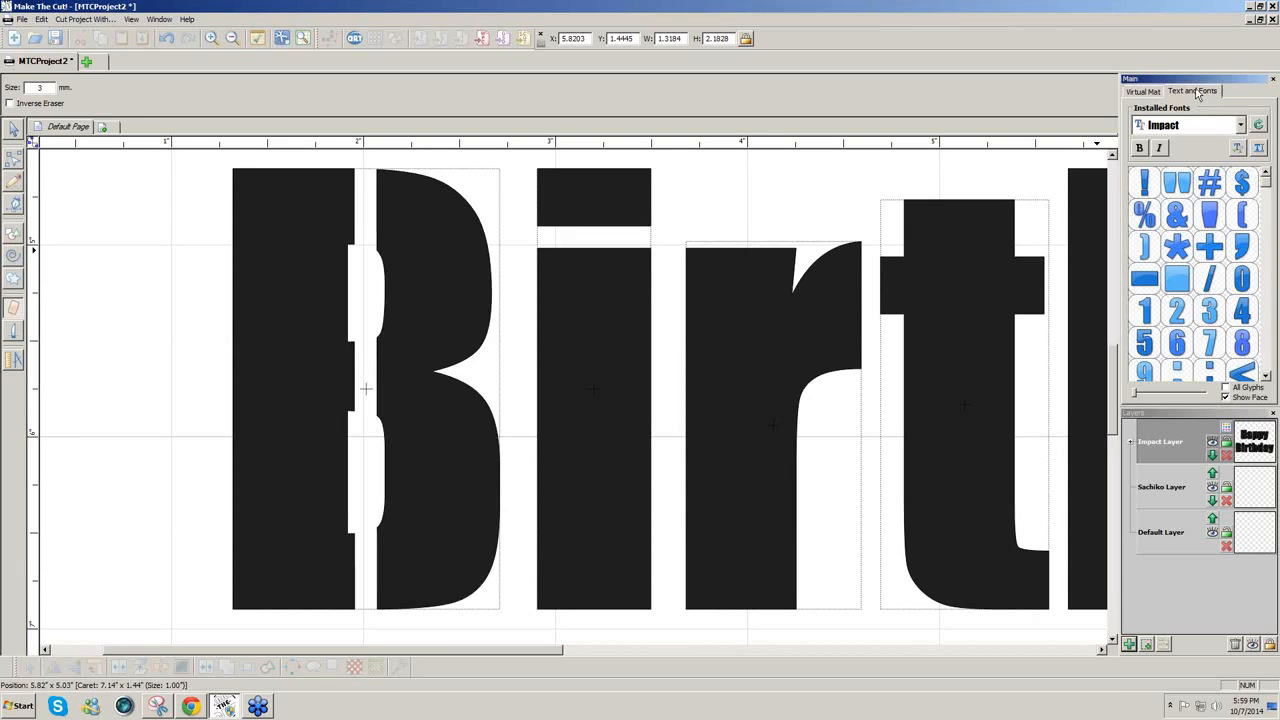
left_click(1240, 125)
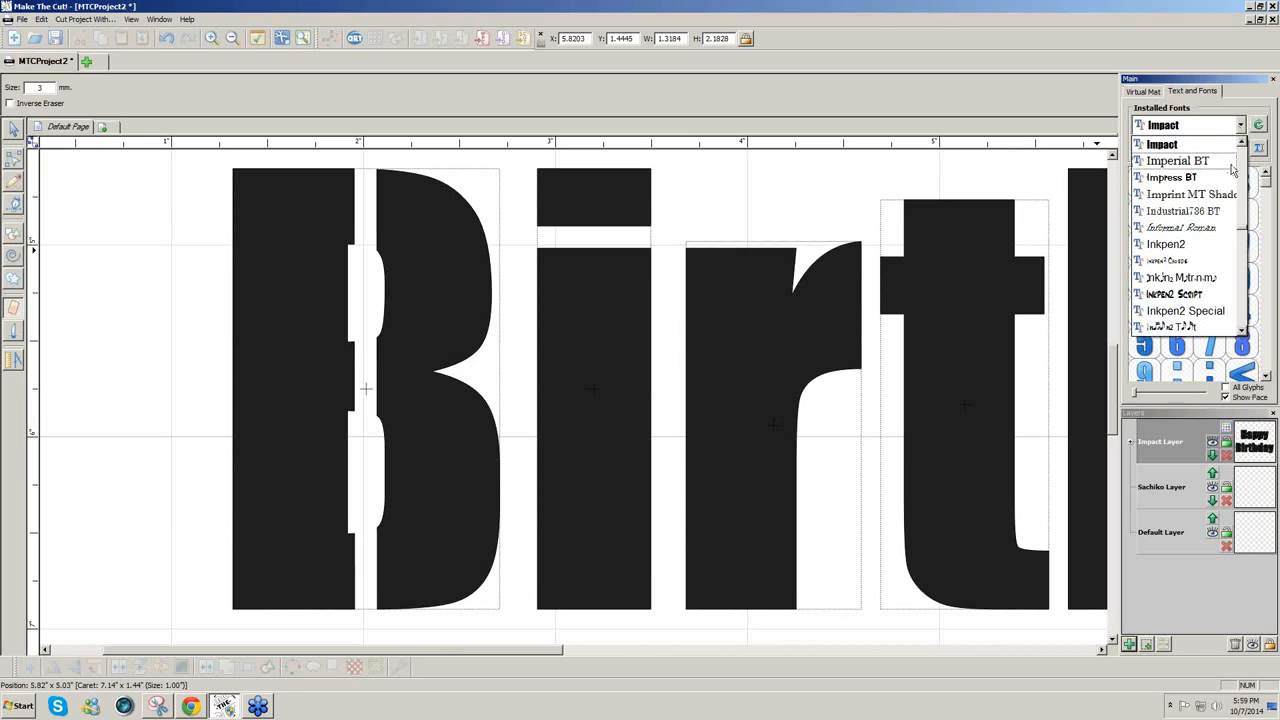
left_click_drag(1242, 233, 1240, 309)
scroll(1240, 313, "down", 3)
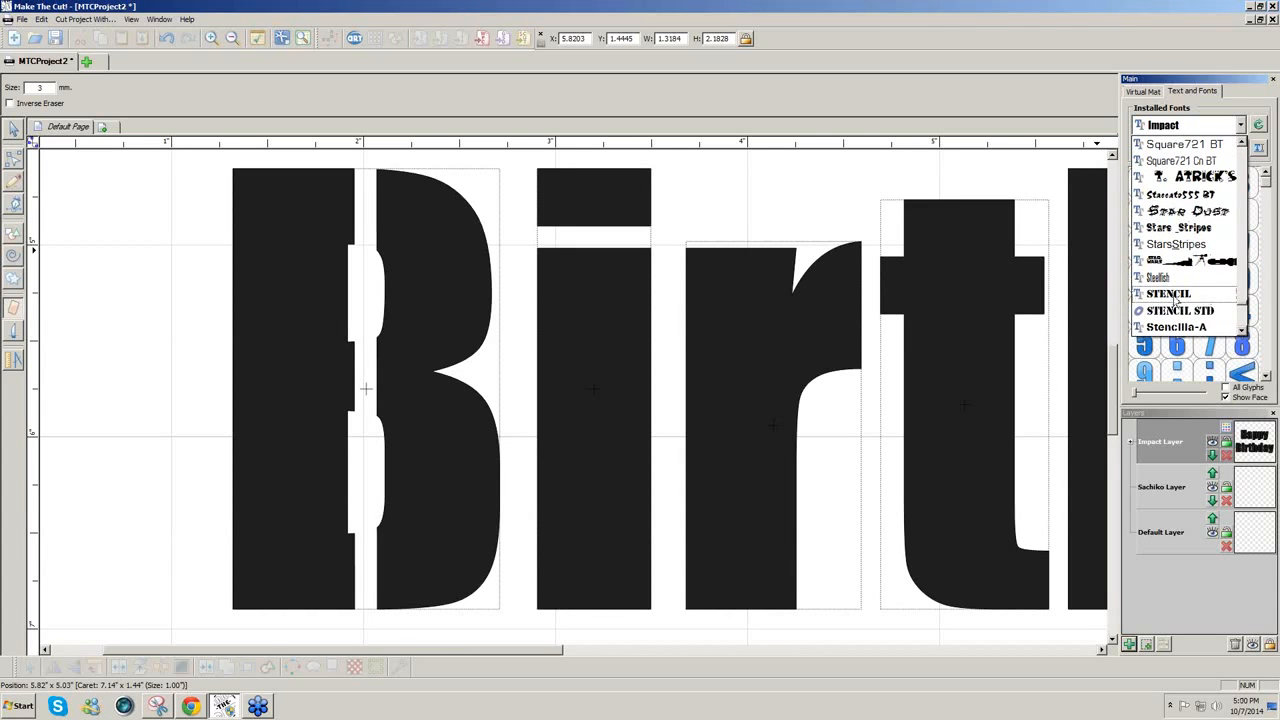
left_click(1241, 332)
left_click(1241, 332)
left_click(1241, 332)
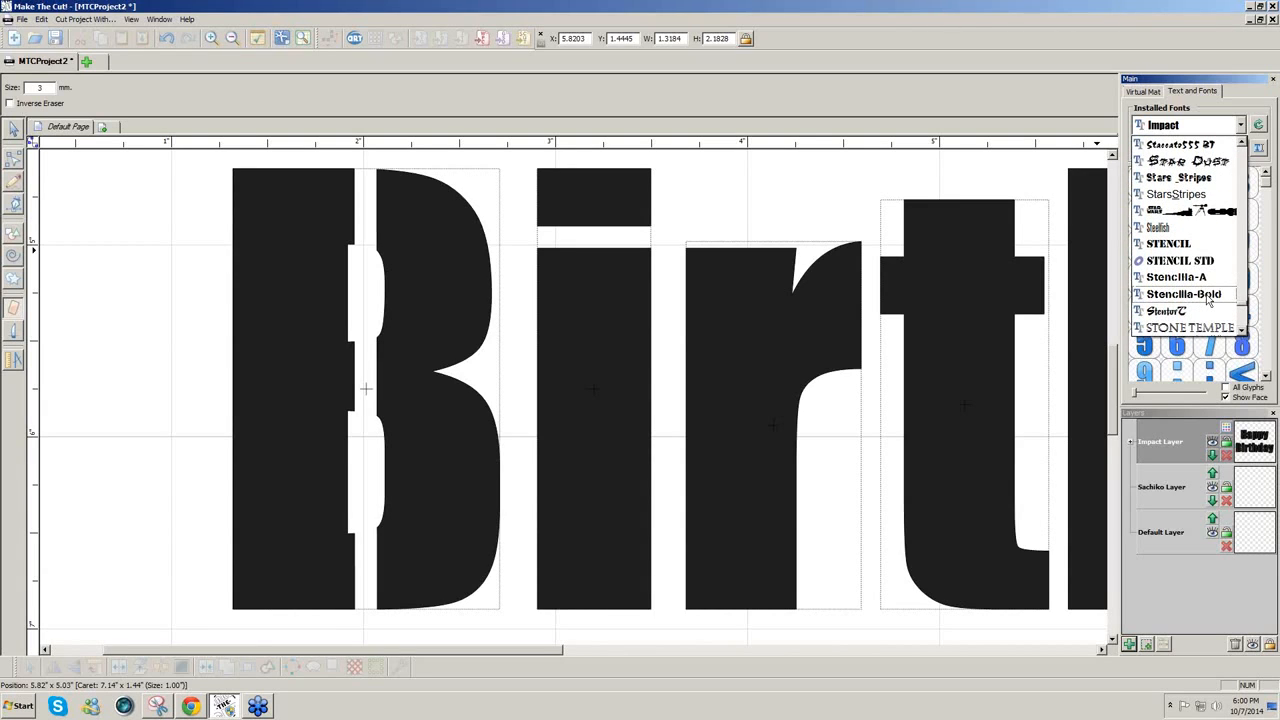
left_click(1208, 298)
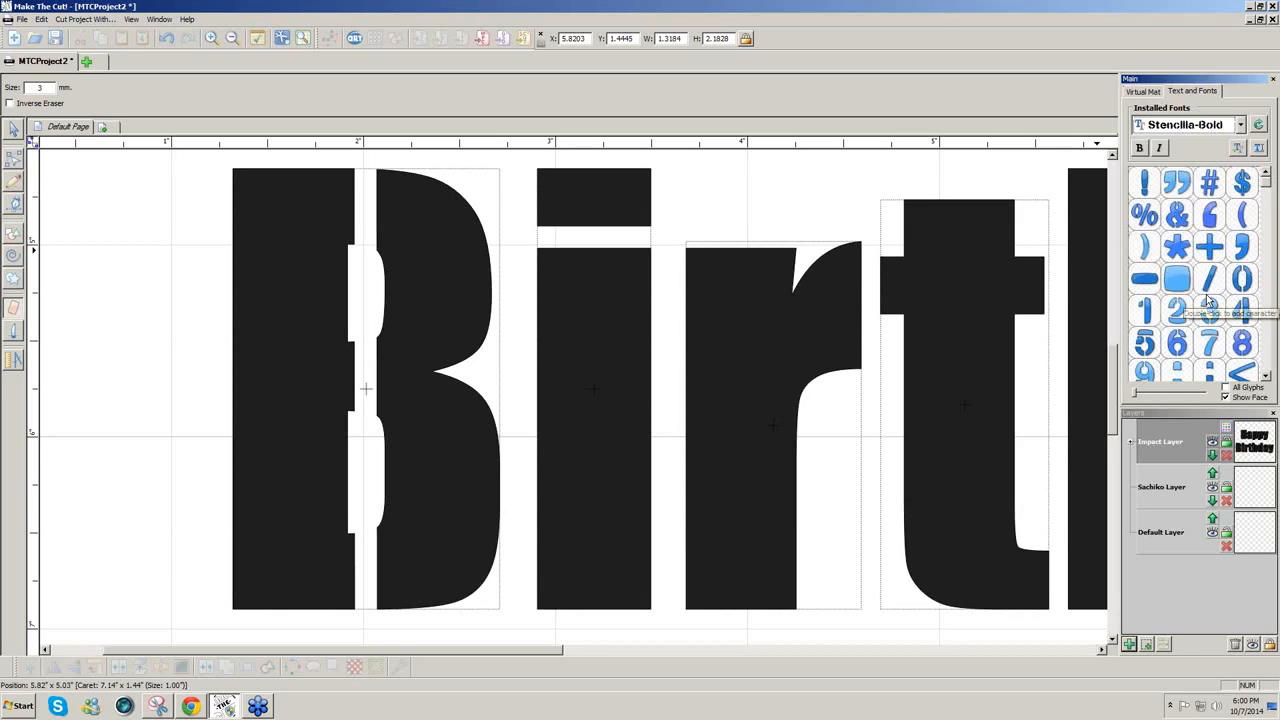
Leave the Eraser and add the two-line text "Happy Birthday" in Stencilia-Bold
left_click(1259, 148)
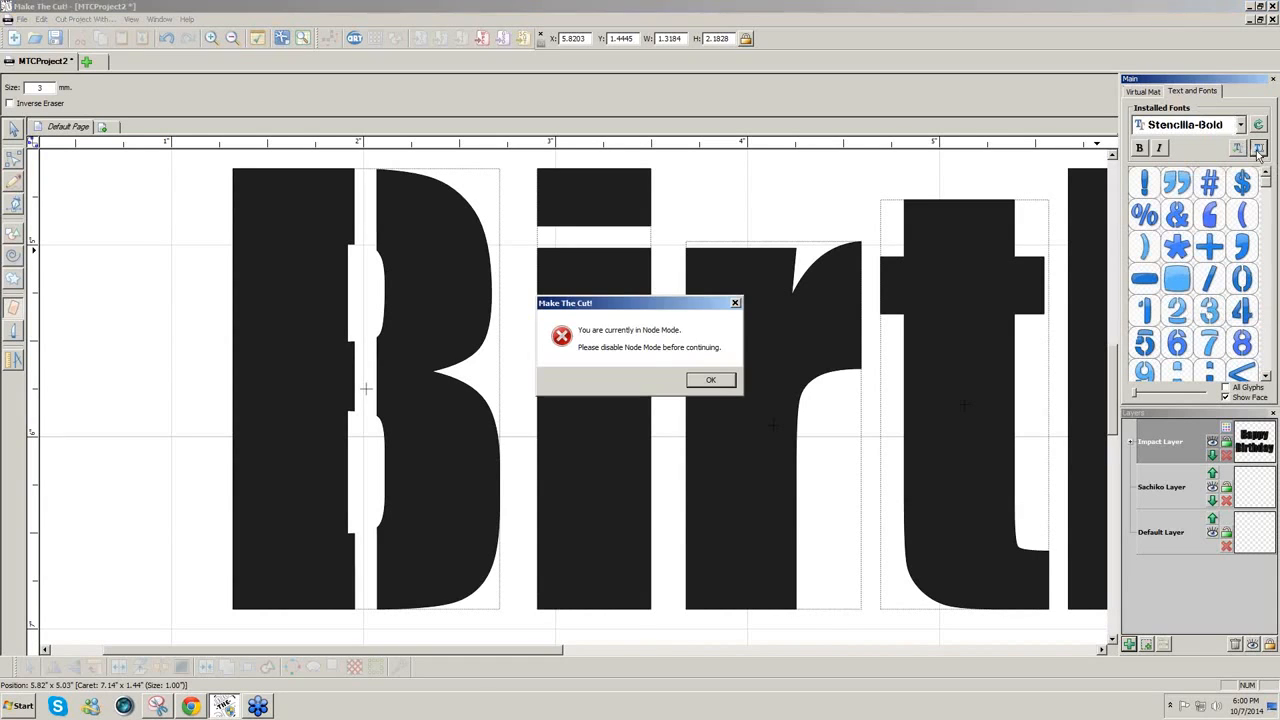
left_click(720, 381)
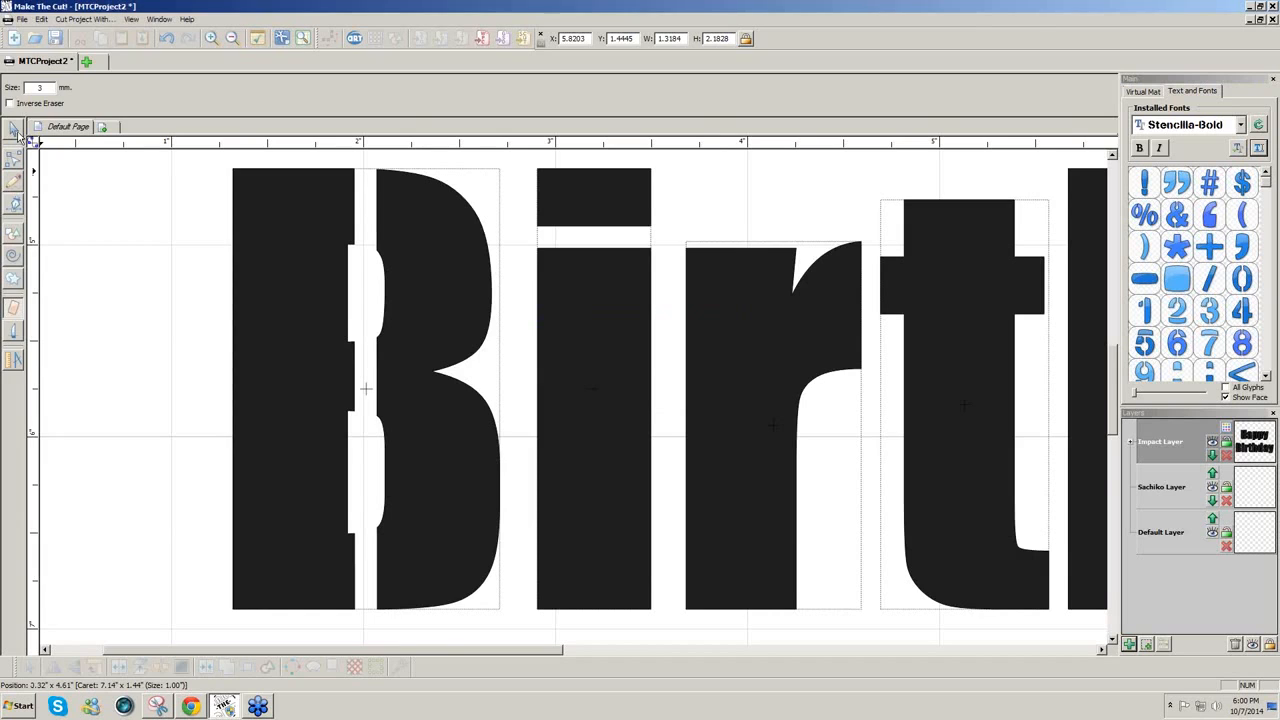
left_click(15, 130)
left_click(1015, 292)
scroll(1015, 291, "down", 3)
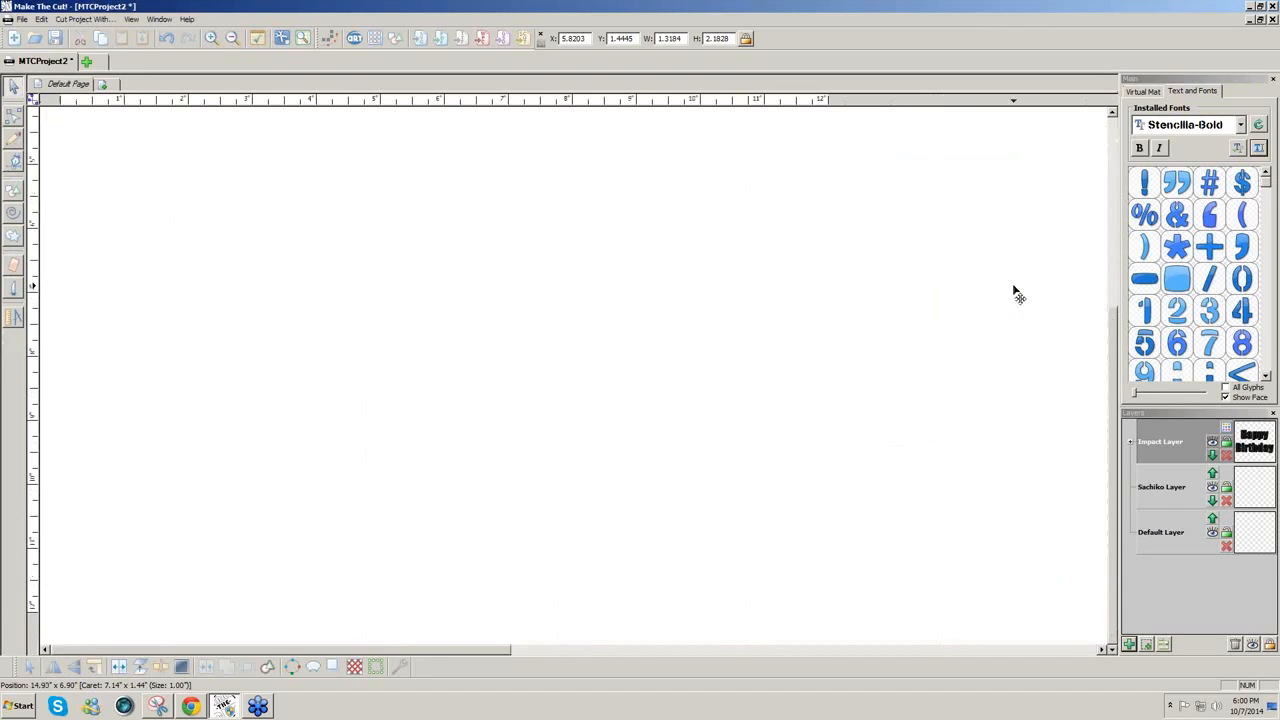
left_click(1240, 148)
left_click_drag(662, 290, 536, 309)
left_click(567, 416)
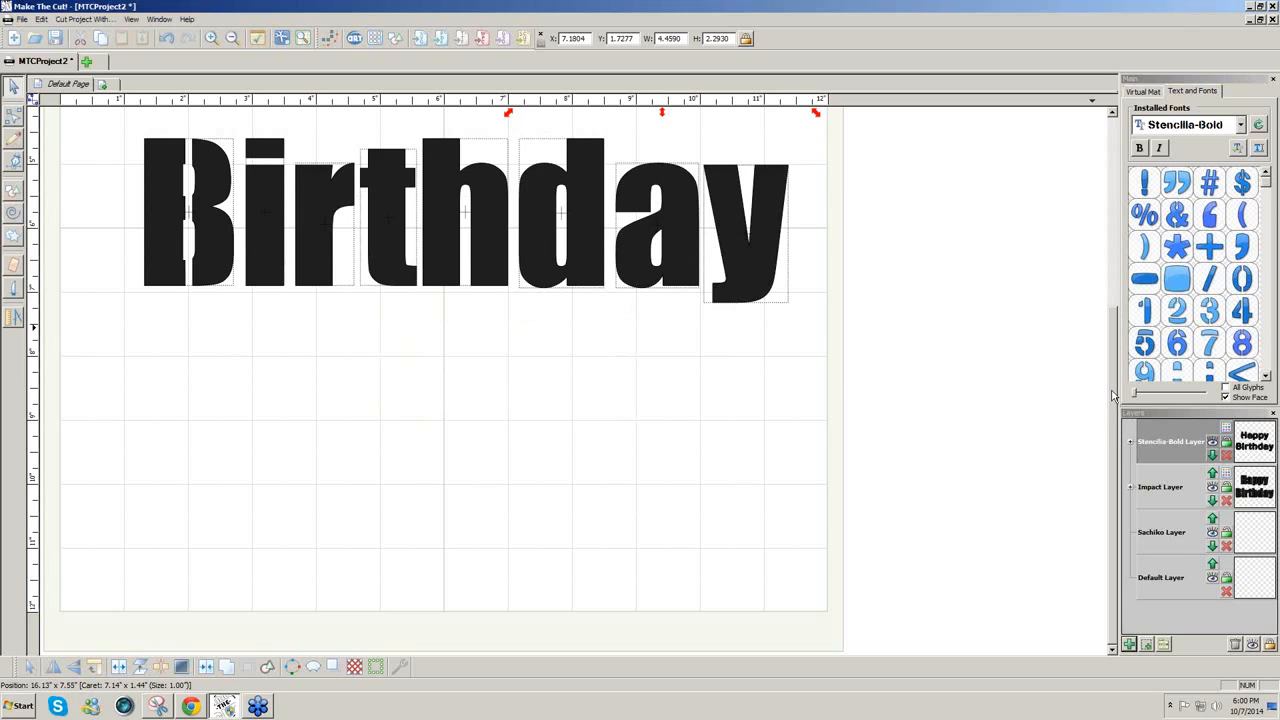
Move the Stencilia-Bold "Happy Birthday" text beside the large Impact lettering, to the right of "Happy"
scroll(1112, 396, "up", 1)
left_click_drag(1137, 335, 1135, 212)
left_click_drag(778, 300, 1003, 289)
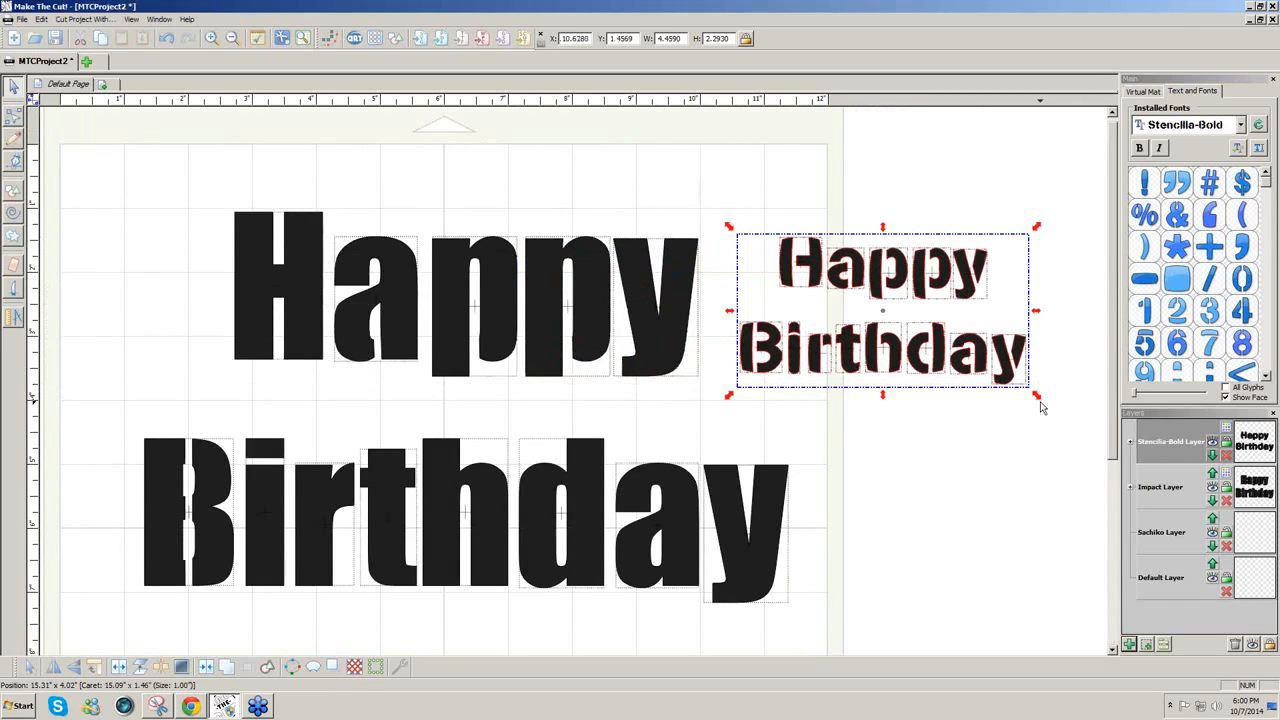
left_click(546, 366)
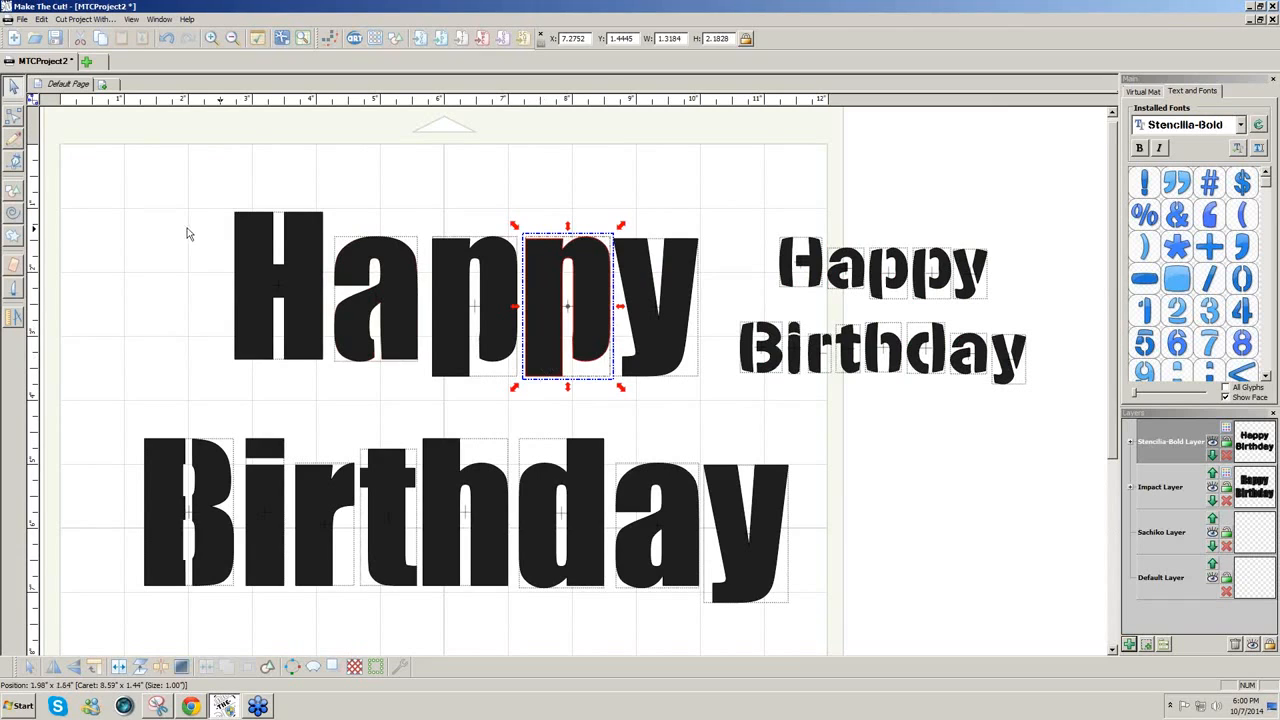
left_click_drag(593, 521, 591, 523)
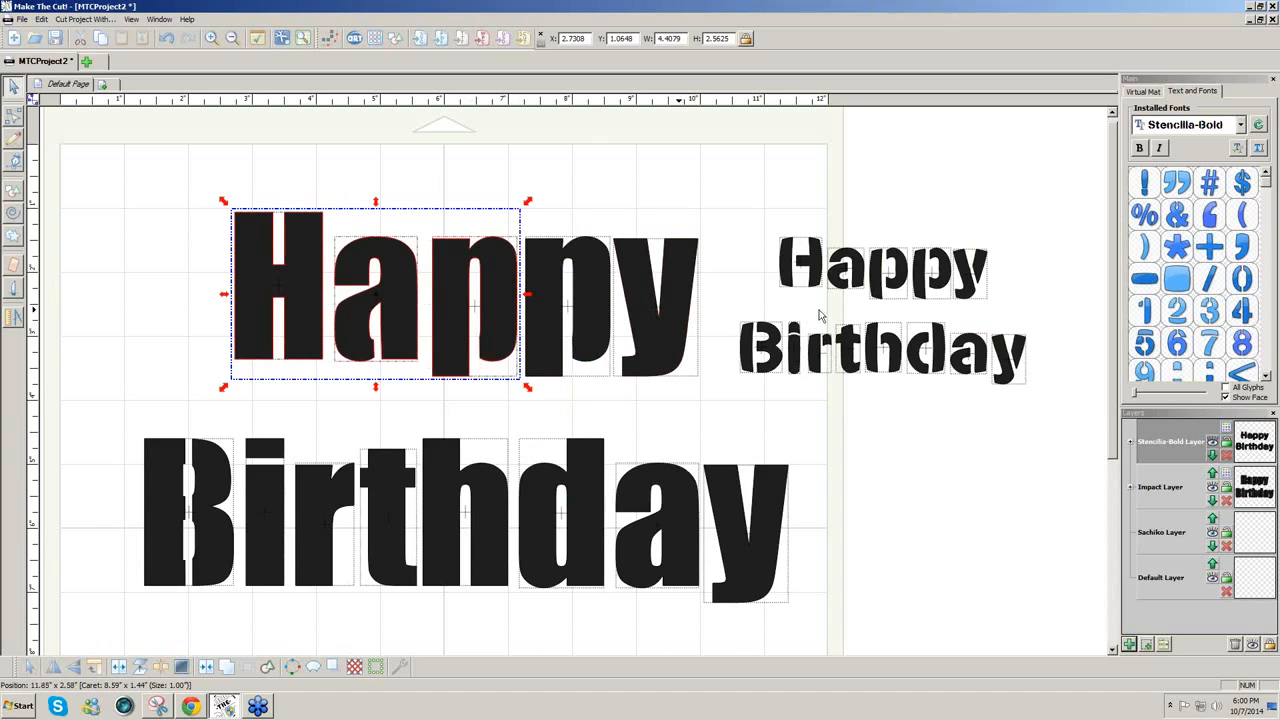
left_click(717, 194)
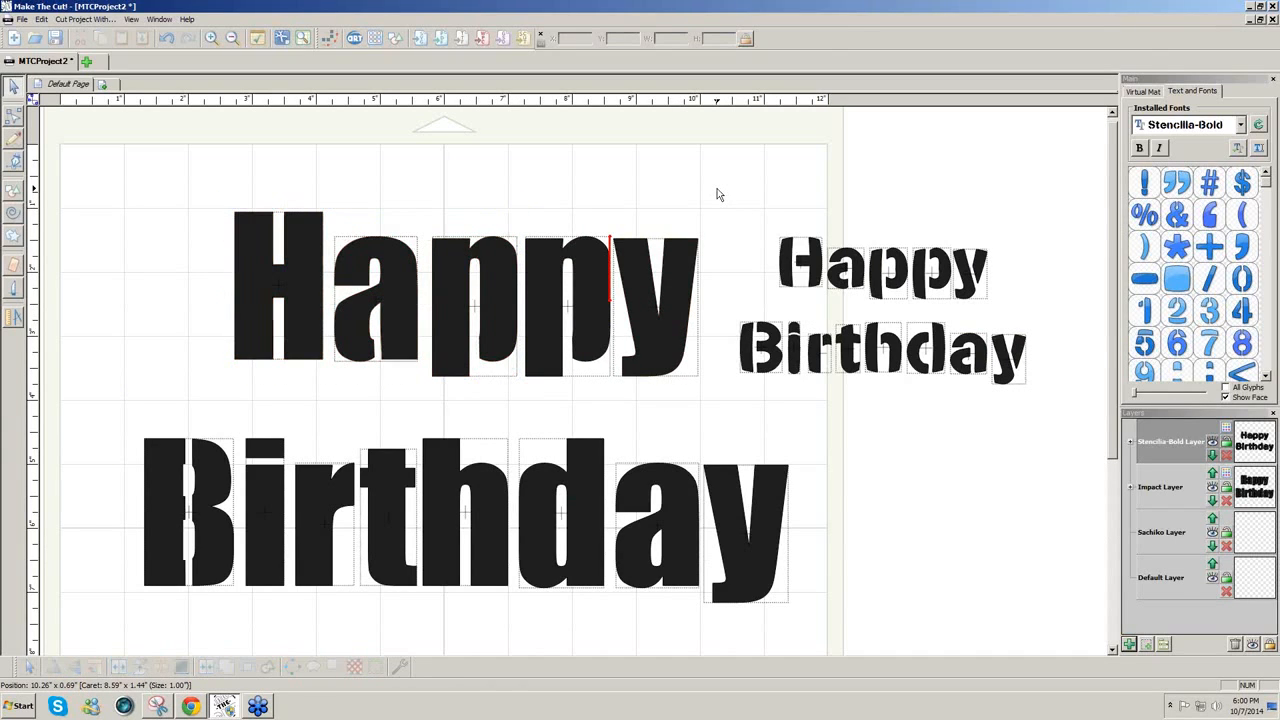